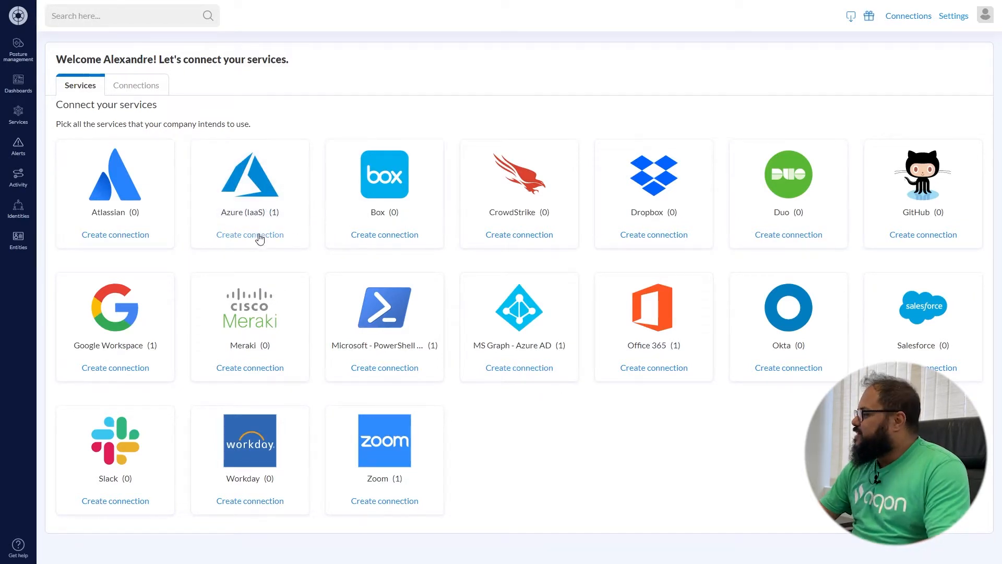
- Open the new Azure (IaaS) connection page and read its onboarding guide, including the public IP addresses and connection steps
{"action": "left_click", "coordinate": [256, 235]}
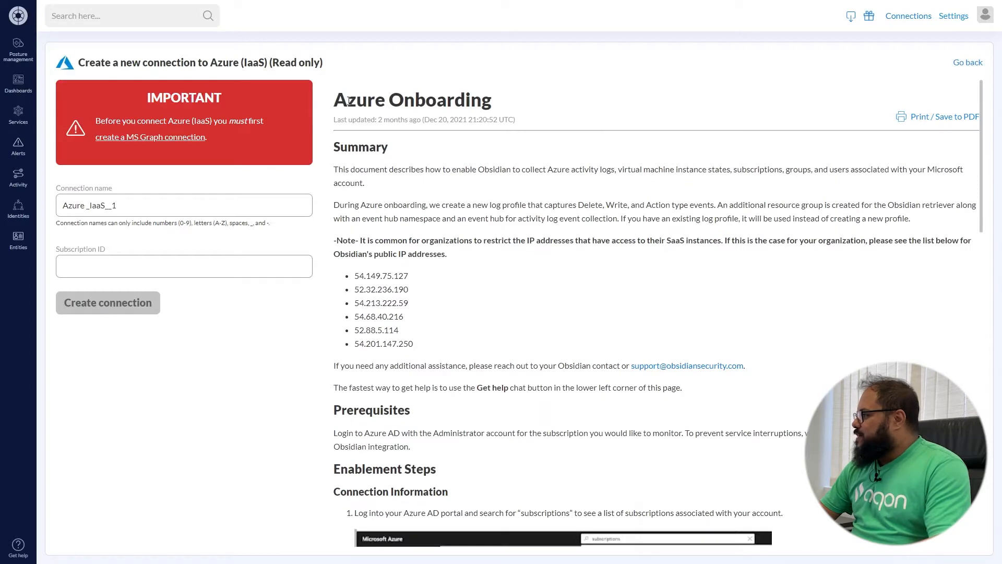
{"action": "left_click_drag", "start_coordinate": [348, 99], "coordinate": [438, 286]}
{"action": "left_click", "coordinate": [455, 264]}
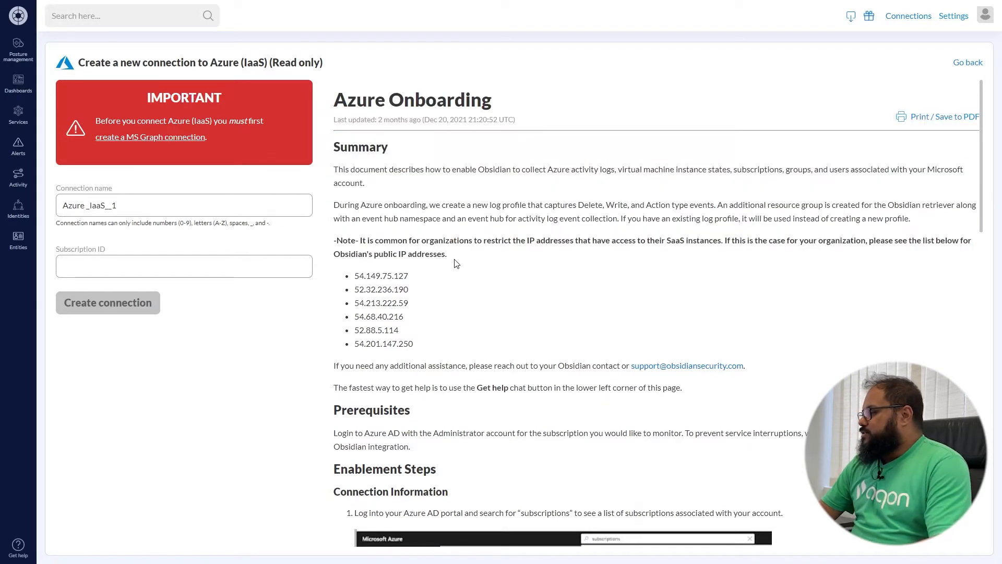
{"action": "scroll", "coordinate": [456, 264], "scroll_direction": "down", "scroll_amount": 2}
{"action": "left_click_drag", "start_coordinate": [424, 244], "coordinate": [362, 149]}
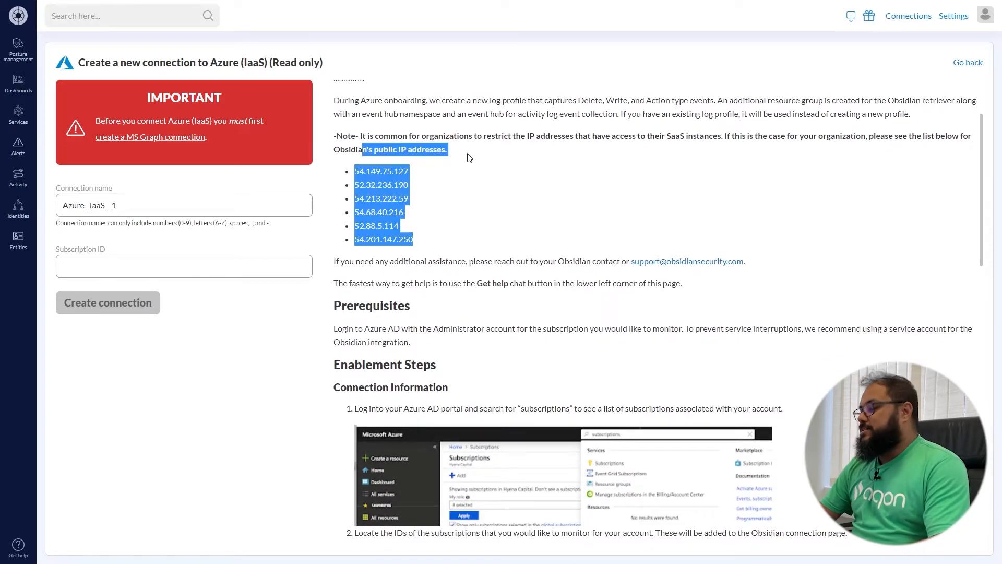
{"action": "scroll", "coordinate": [449, 223], "scroll_direction": "down", "scroll_amount": 7}
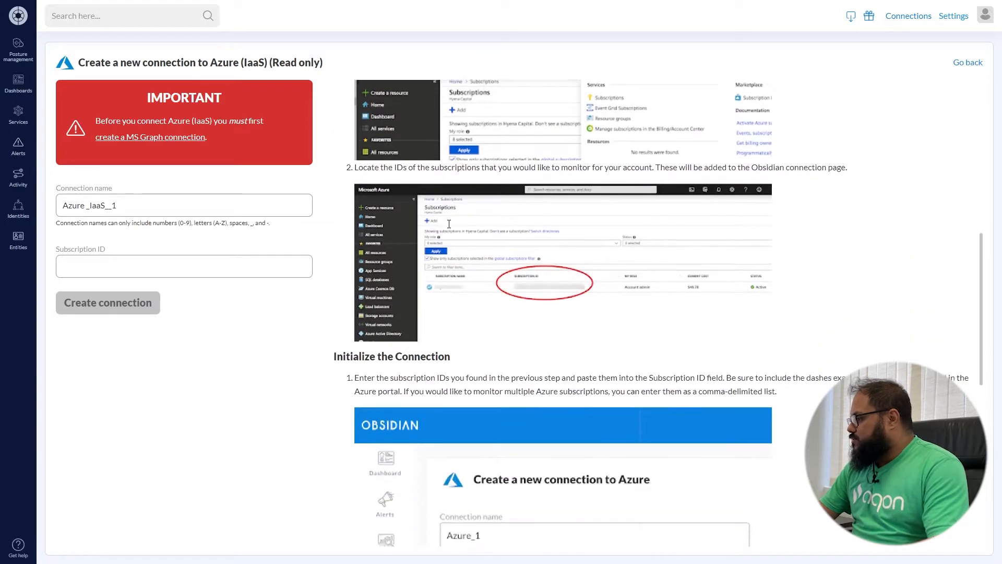
{"action": "scroll", "coordinate": [449, 223], "scroll_direction": "down", "scroll_amount": 2}
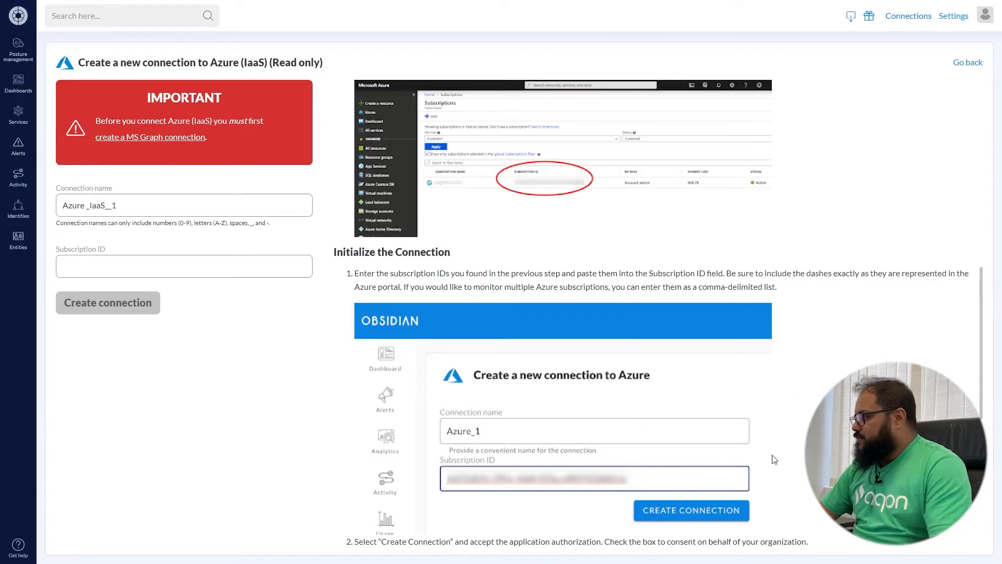
{"action": "scroll", "coordinate": [755, 404], "scroll_direction": "down", "scroll_amount": 3}
{"action": "scroll", "coordinate": [714, 382], "scroll_direction": "up", "scroll_amount": 7}
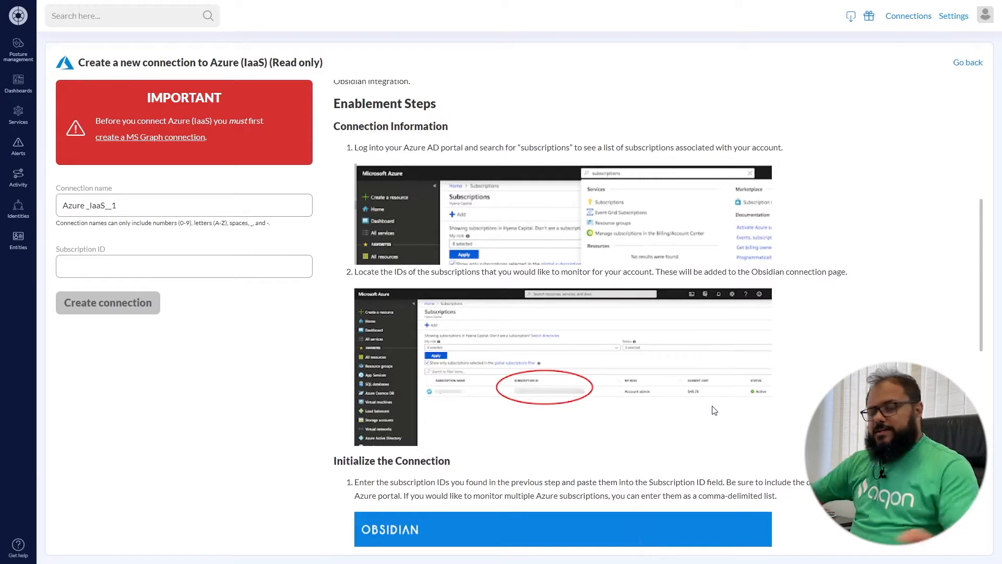
- Return to the home overview and review its Act, Improve and Monitor sections
{"action": "left_click", "coordinate": [19, 16]}
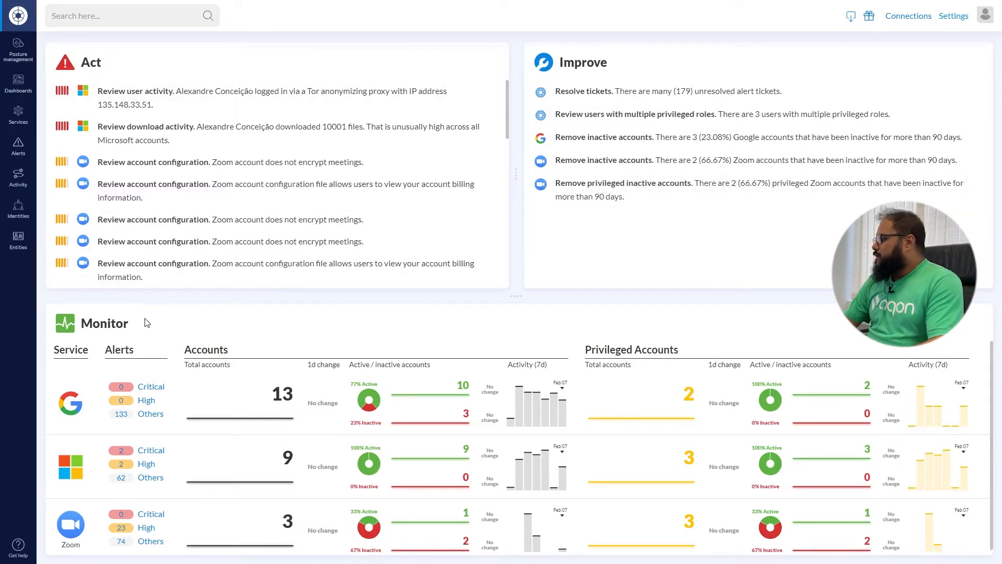
{"action": "scroll", "coordinate": [583, 384], "scroll_direction": "down", "scroll_amount": 1}
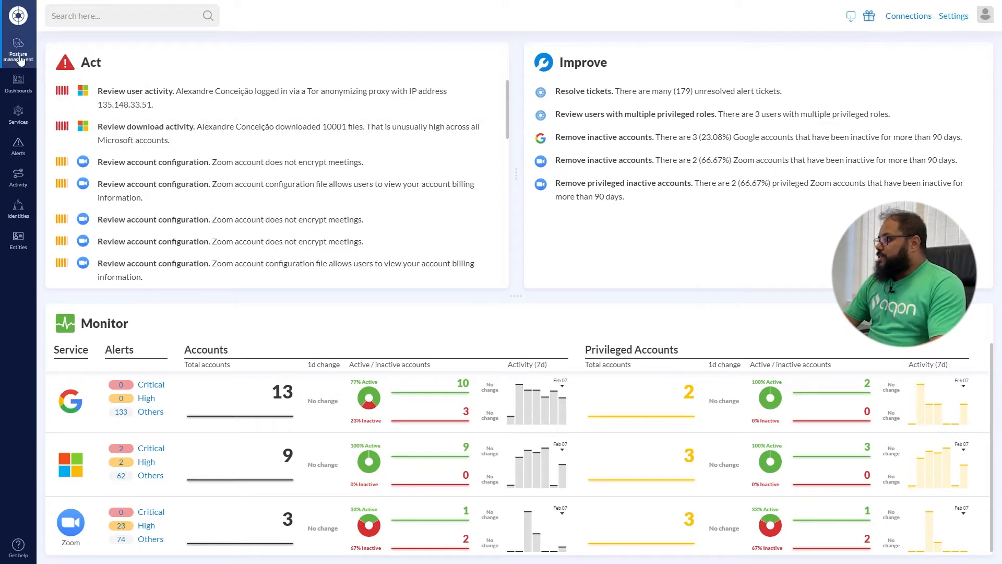
- Open the Posture Management Dashboard, compare posture scores by benchmark and review the recommended controls and accepted risks
{"action": "mouse_move", "coordinate": [21, 60]}
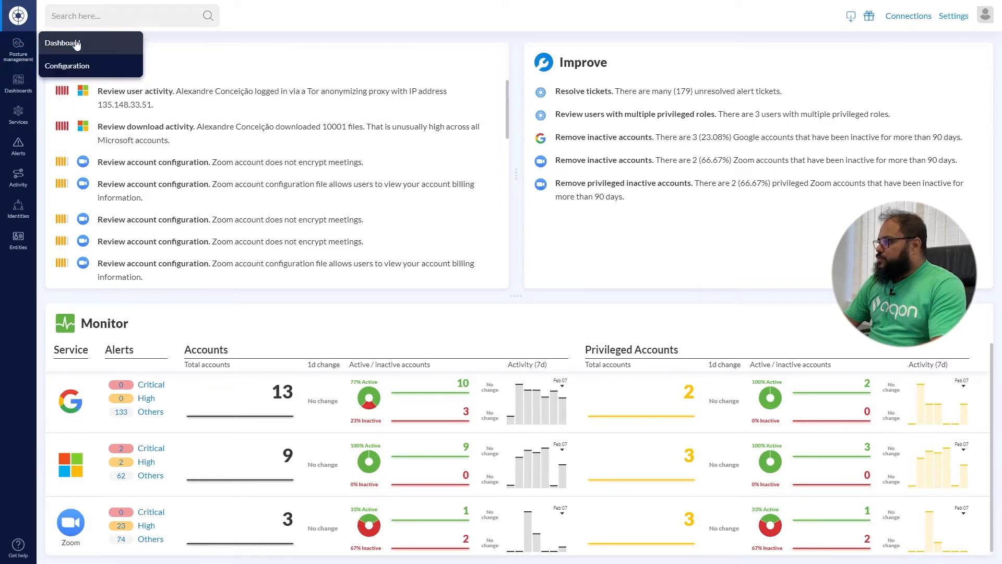
{"action": "left_click", "coordinate": [76, 43]}
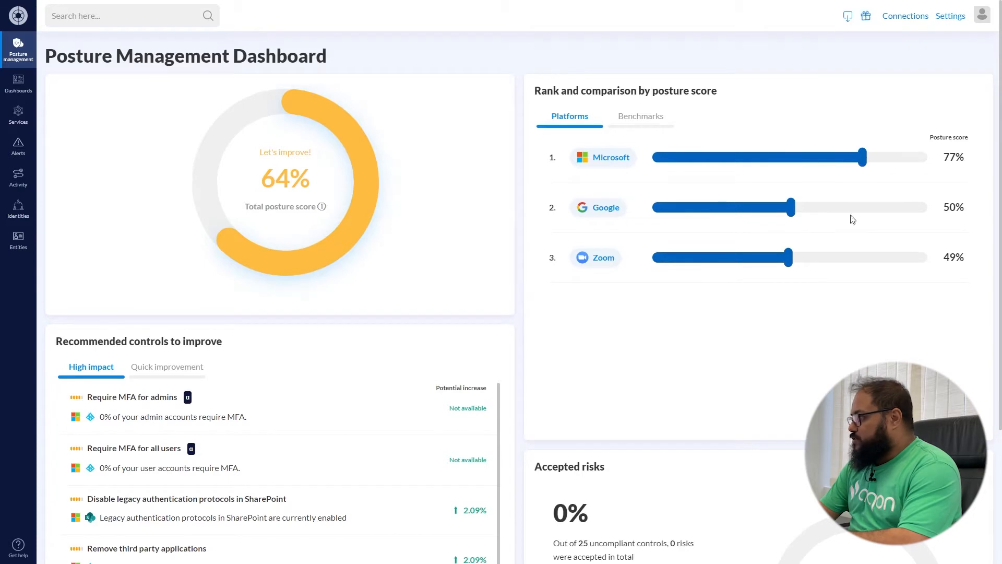
{"action": "left_click", "coordinate": [657, 119]}
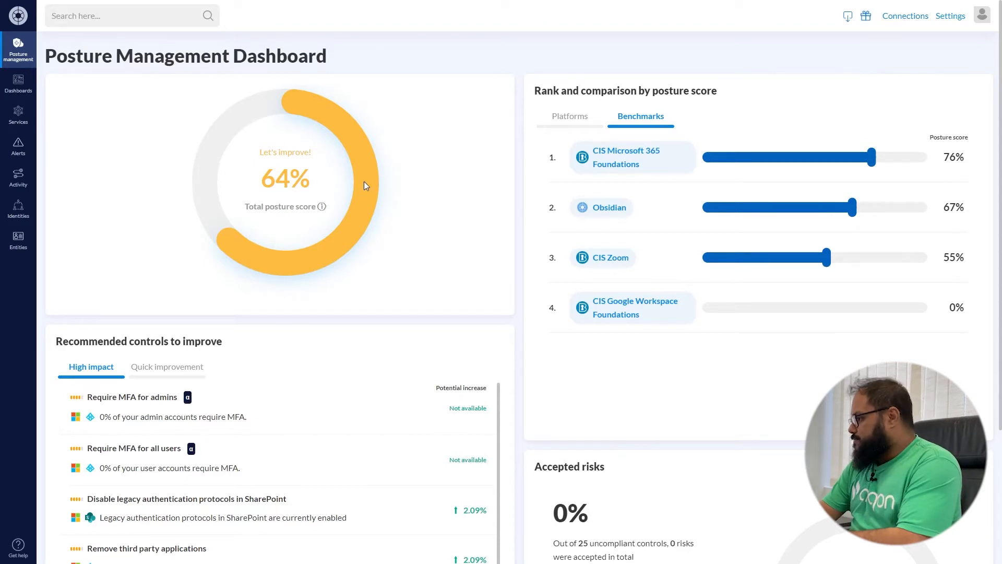
{"action": "scroll", "coordinate": [366, 183], "scroll_direction": "down", "scroll_amount": 3}
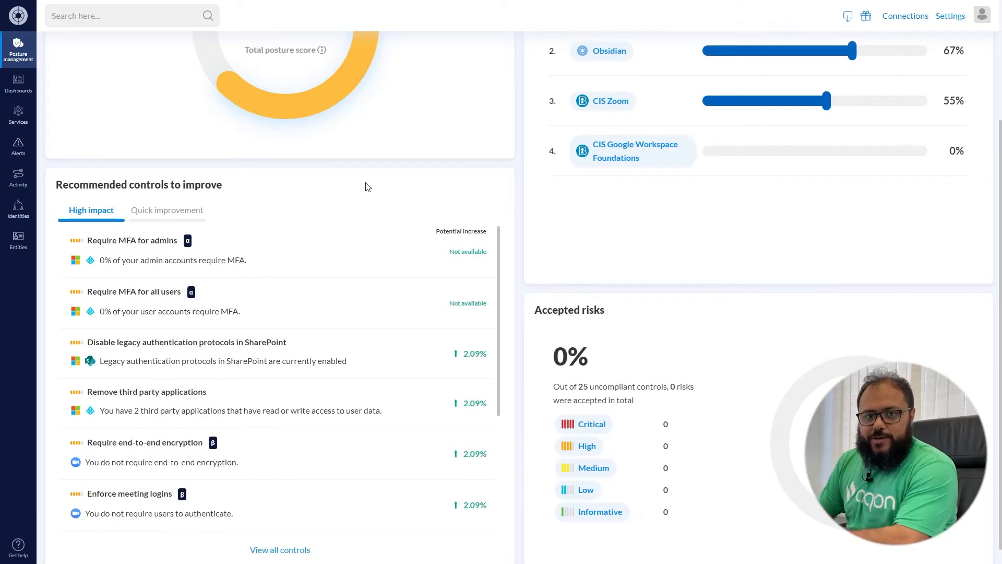
- Open the posture management Configuration page and look through the list of security controls
{"action": "mouse_move", "coordinate": [7, 62]}
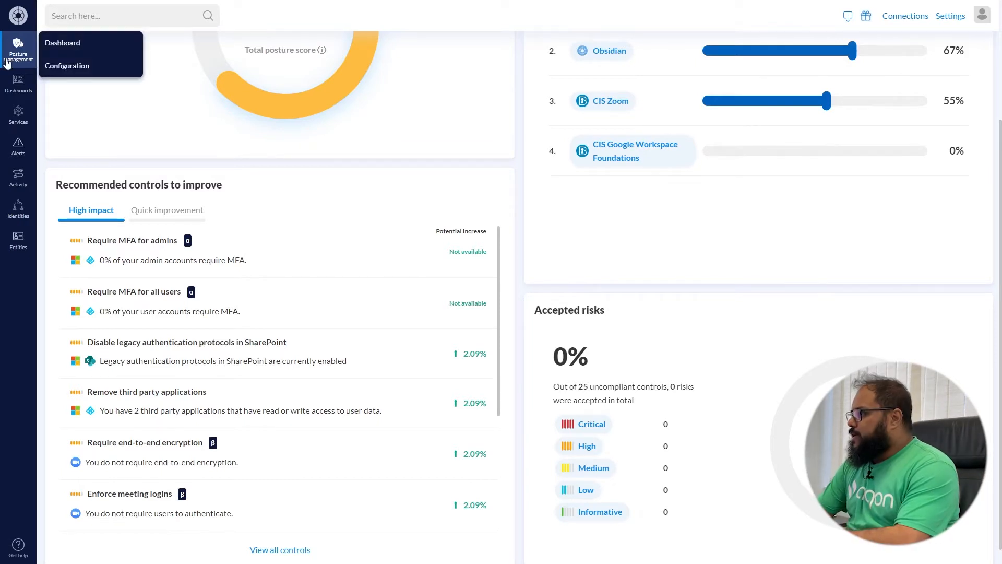
{"action": "left_click", "coordinate": [86, 70]}
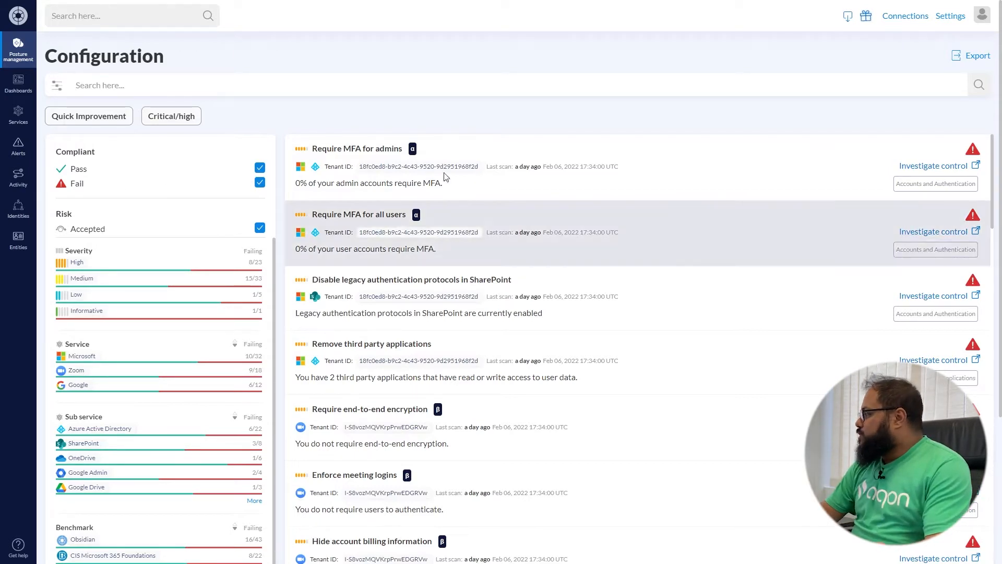
{"action": "scroll", "coordinate": [583, 270], "scroll_direction": "down", "scroll_amount": 2}
{"action": "scroll", "coordinate": [470, 365], "scroll_direction": "down", "scroll_amount": 2}
{"action": "scroll", "coordinate": [391, 397], "scroll_direction": "up", "scroll_amount": 4}
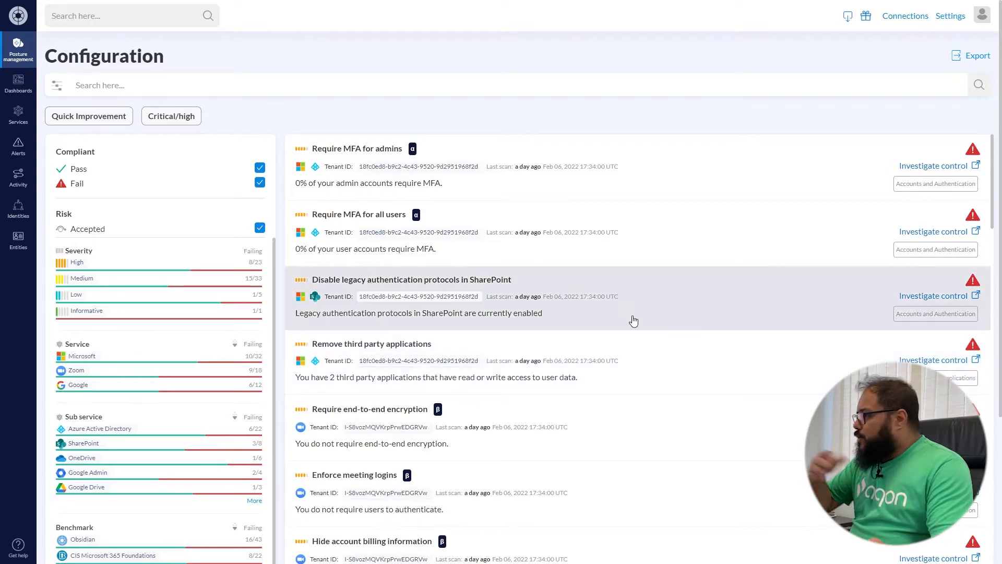
- View the Account risk dashboard, followed by the Collaboration risk dashboard
{"action": "left_click", "coordinate": [18, 86]}
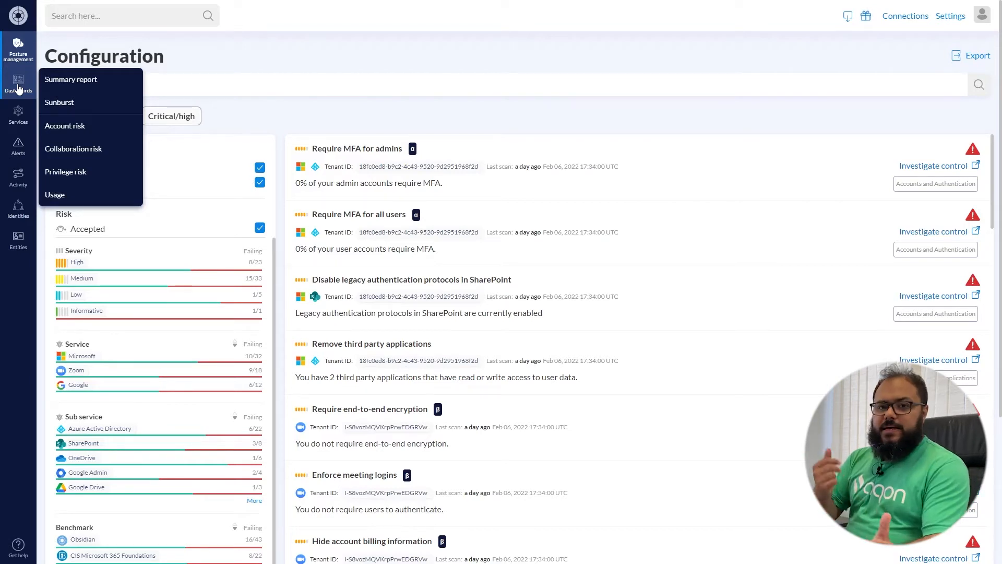
{"action": "left_click", "coordinate": [100, 132]}
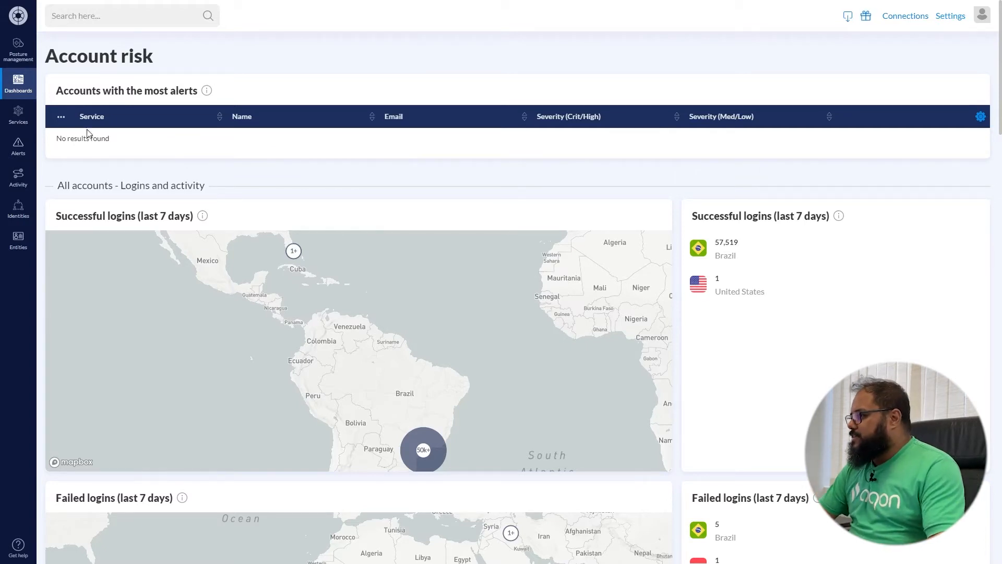
{"action": "mouse_move", "coordinate": [27, 92]}
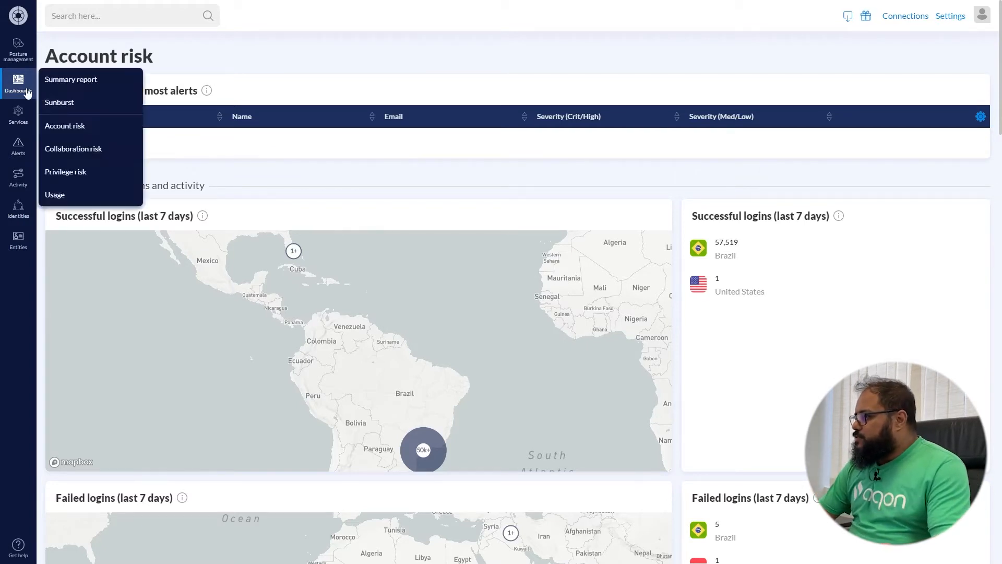
{"action": "left_click", "coordinate": [87, 148]}
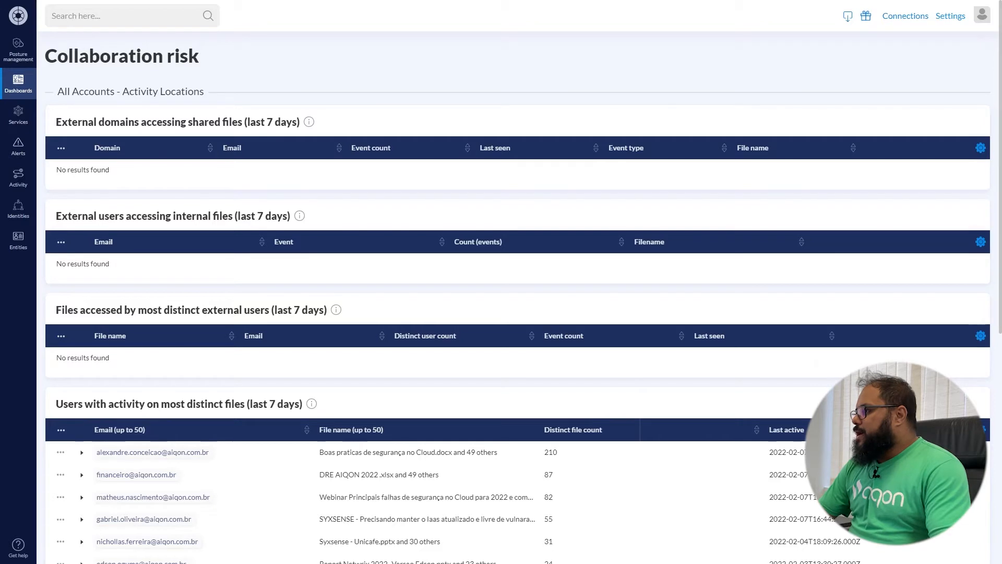
- View the Privilege risk dashboard, followed by the service usage dashboard
{"action": "left_click", "coordinate": [20, 94]}
{"action": "left_click", "coordinate": [90, 180]}
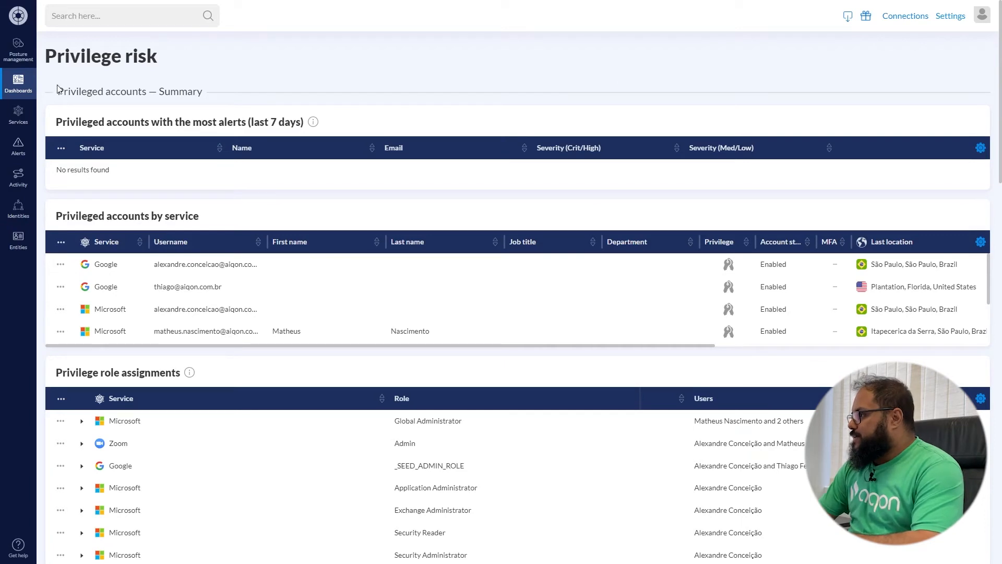
{"action": "left_click", "coordinate": [23, 86]}
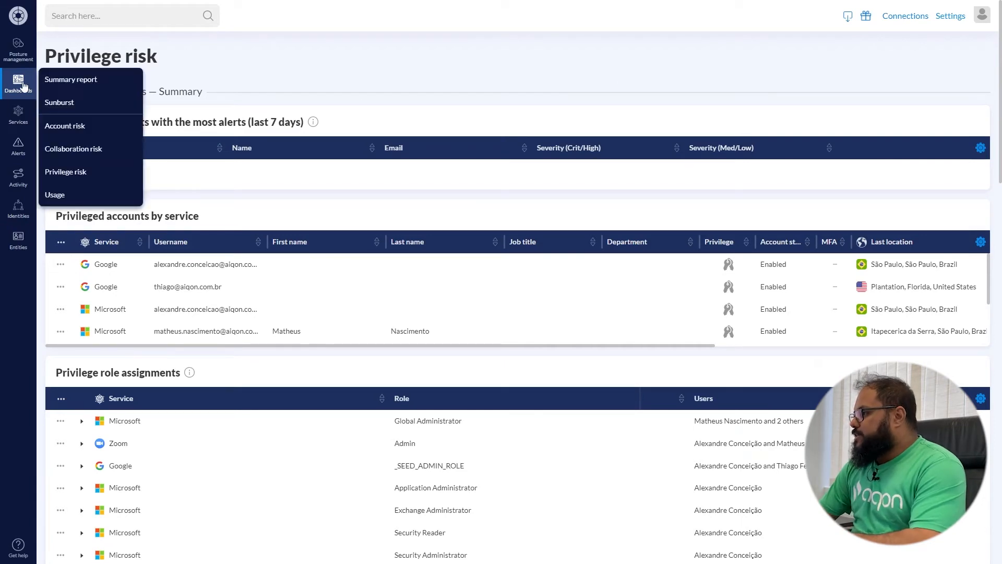
{"action": "left_click", "coordinate": [55, 195]}
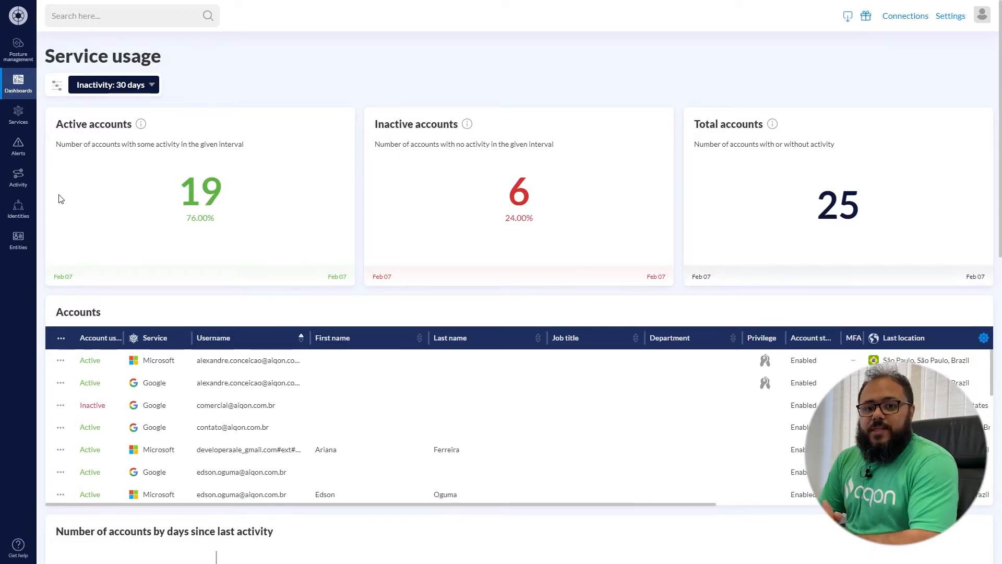
- Open the Google service dashboard and examine its logins, privileged accounts, shared files and applications granted access
{"action": "left_click", "coordinate": [20, 115]}
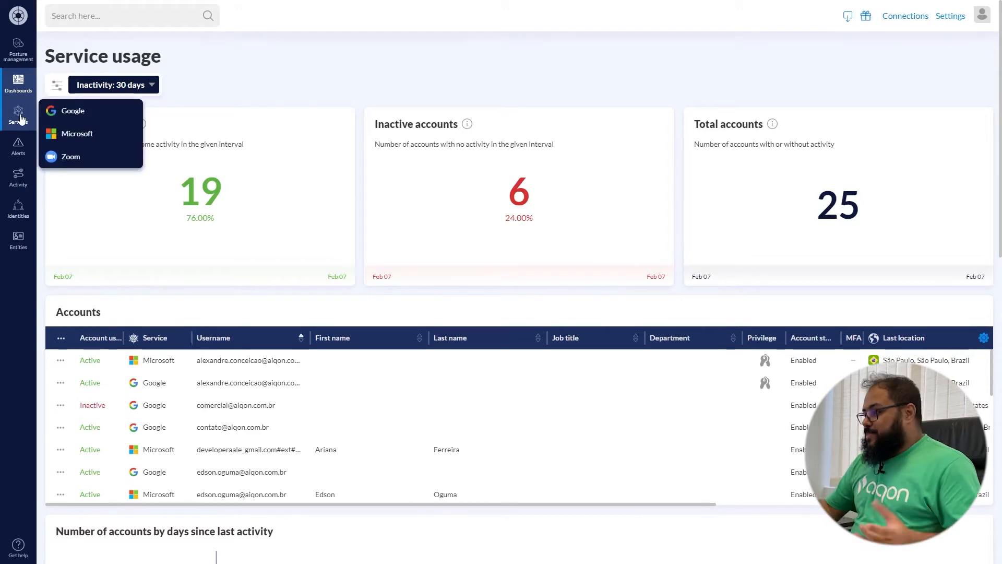
{"action": "left_click", "coordinate": [99, 119]}
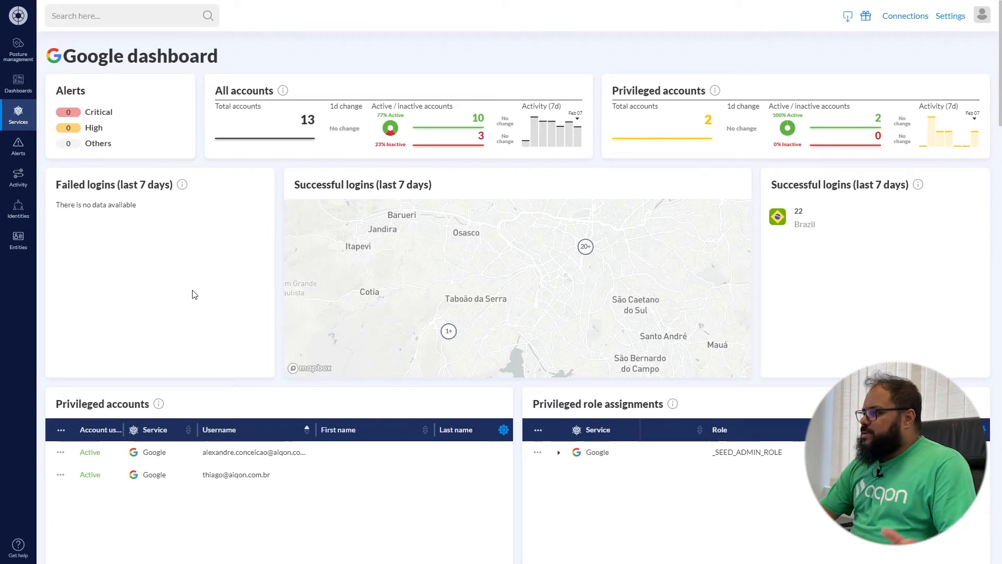
{"action": "scroll", "coordinate": [467, 321], "scroll_direction": "down", "scroll_amount": 3}
{"action": "scroll", "coordinate": [399, 431], "scroll_direction": "down", "scroll_amount": 8}
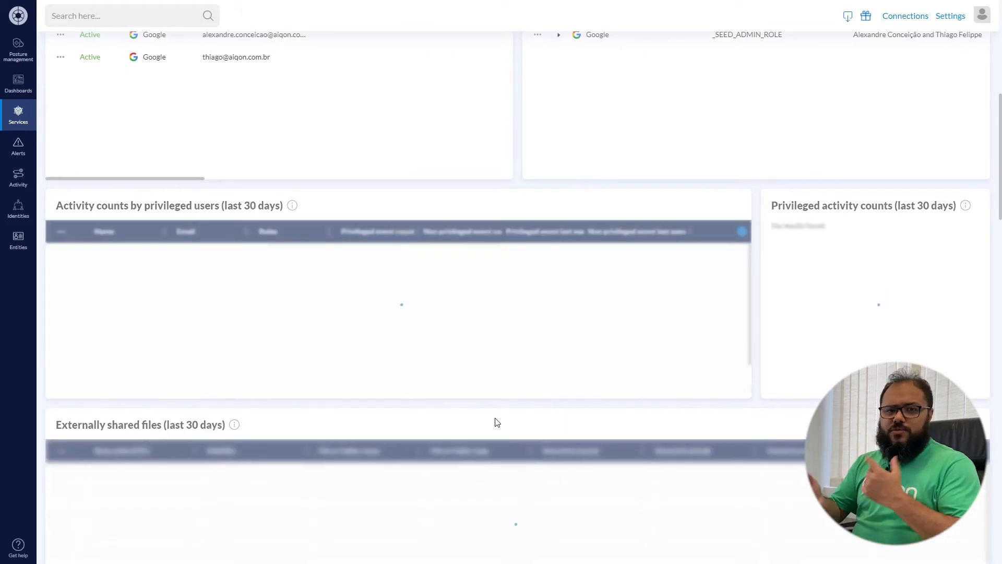
{"action": "scroll", "coordinate": [398, 478], "scroll_direction": "down", "scroll_amount": 1}
{"action": "scroll", "coordinate": [398, 478], "scroll_direction": "down", "scroll_amount": 8}
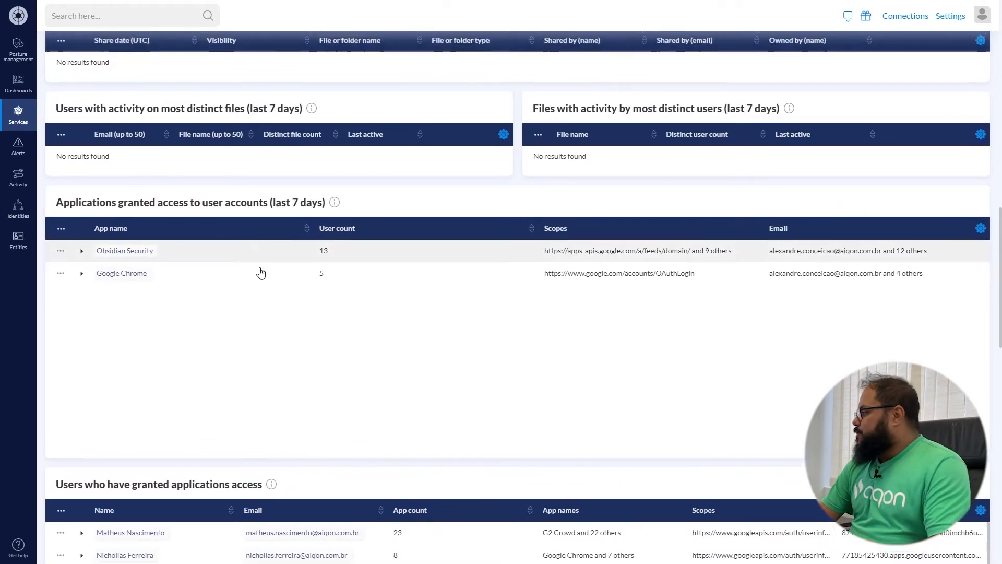
{"action": "scroll", "coordinate": [324, 339], "scroll_direction": "up", "scroll_amount": 15}
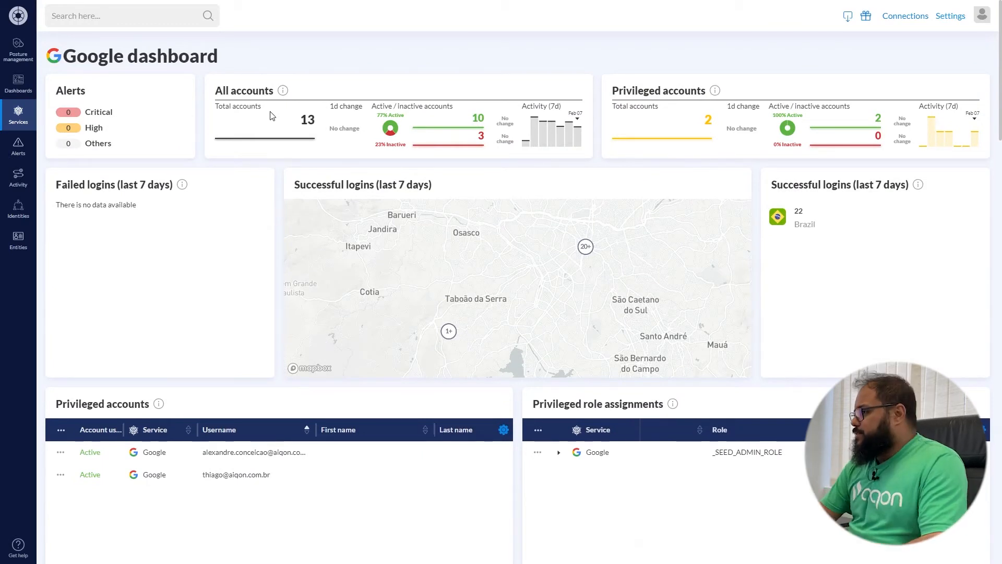
- Open Alert triage and review the alert summary and the latest alerts
{"action": "mouse_move", "coordinate": [19, 140]}
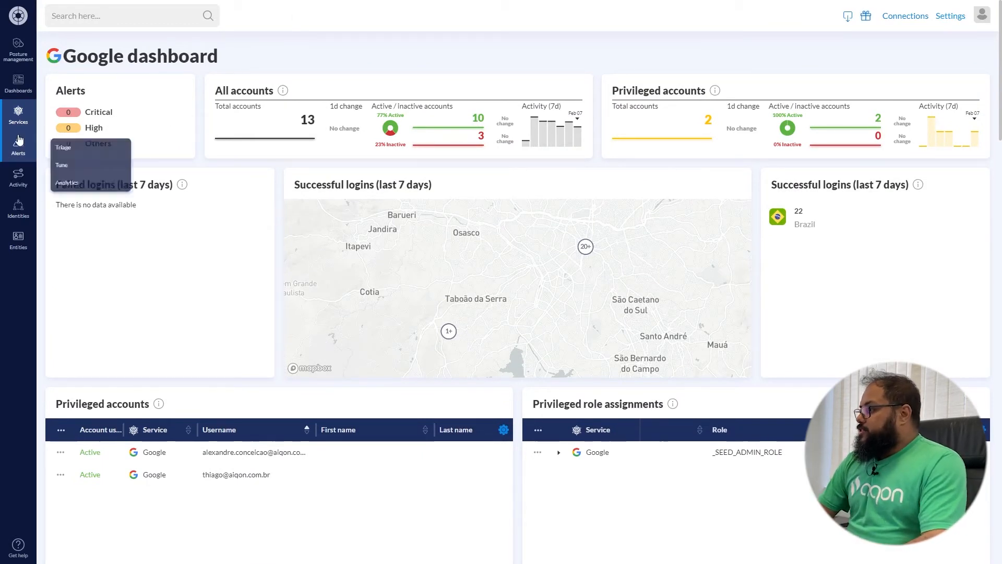
{"action": "left_click", "coordinate": [73, 144]}
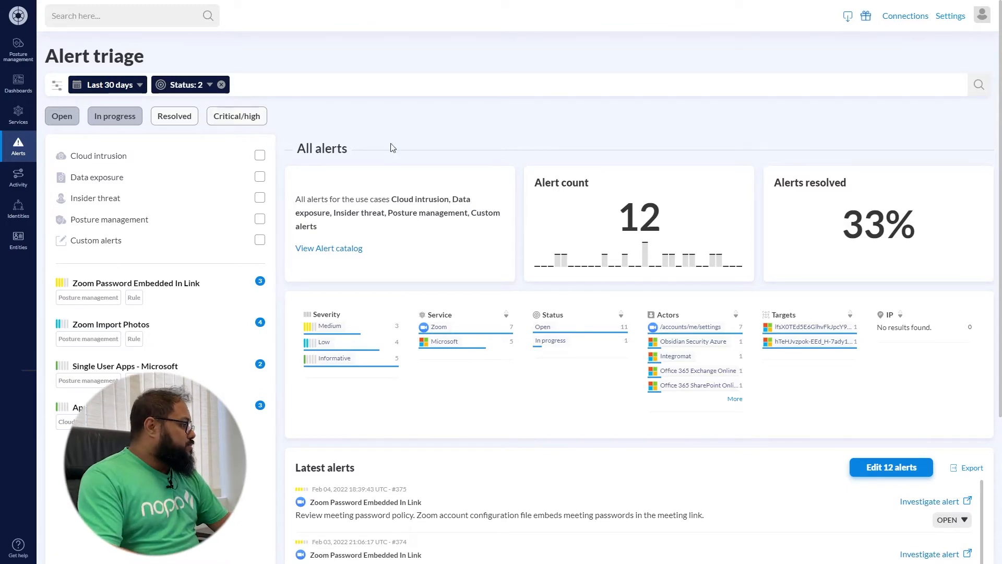
{"action": "scroll", "coordinate": [594, 285], "scroll_direction": "down", "scroll_amount": 4}
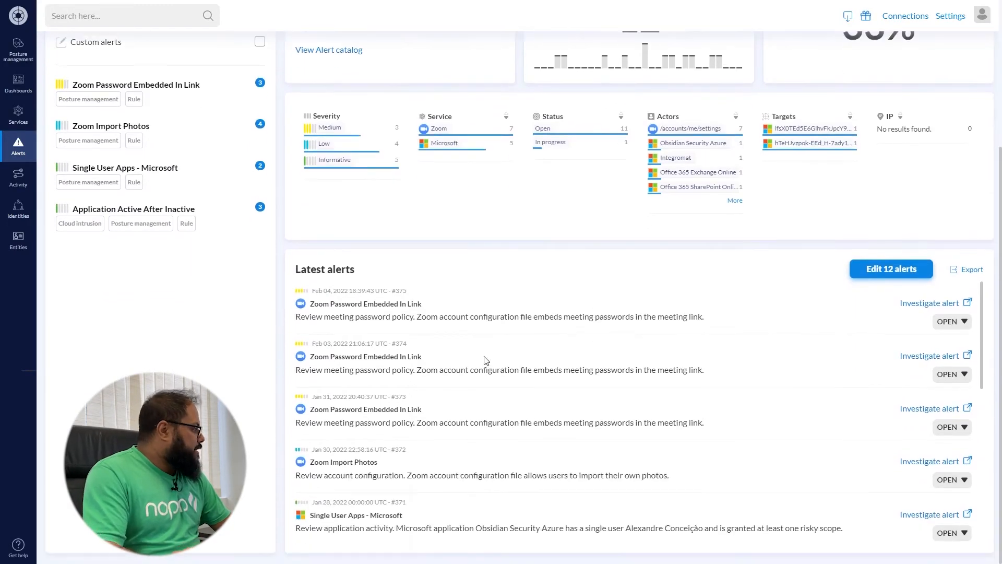
{"action": "scroll", "coordinate": [470, 358], "scroll_direction": "up", "scroll_amount": 4}
- Set the status of the Jan 31, 2022 Zoom Password Embedded In Link alert to In progress
{"action": "scroll", "coordinate": [846, 465], "scroll_direction": "down", "scroll_amount": 3}
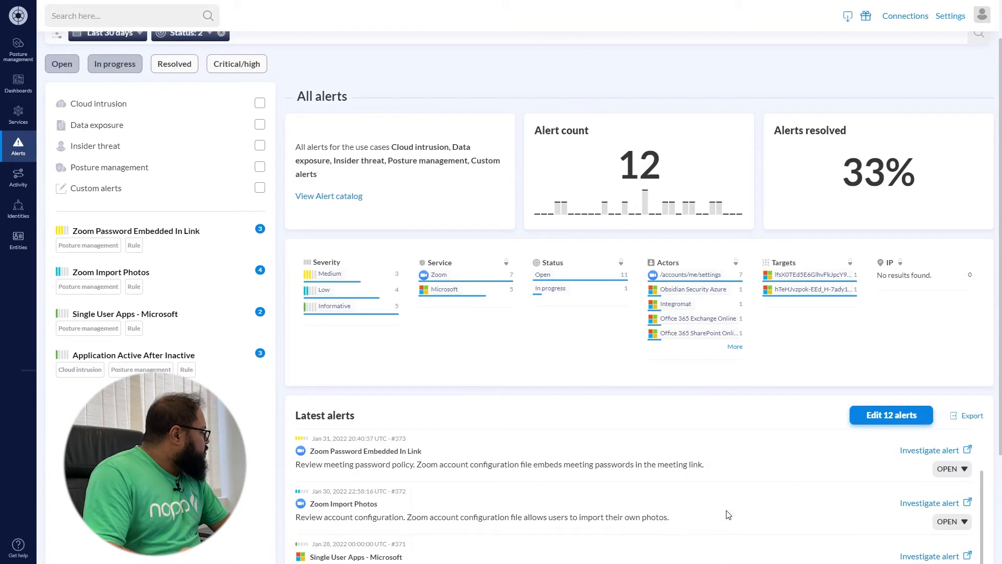
{"action": "left_click", "coordinate": [951, 472]}
{"action": "left_click", "coordinate": [952, 513]}
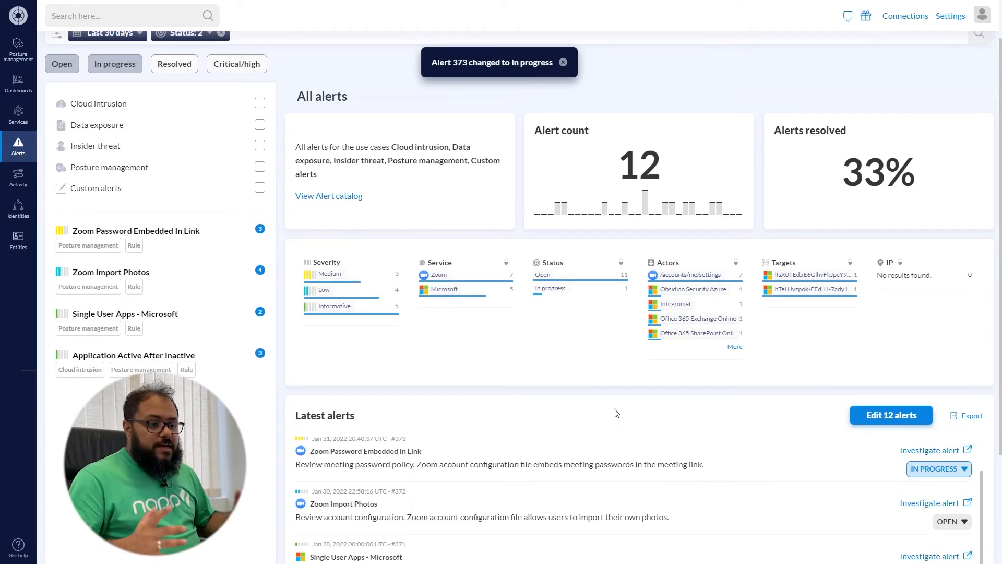
- Clear the existing status filter and show only alerts that are In progress
{"action": "scroll", "coordinate": [98, 206], "scroll_direction": "up", "scroll_amount": 2}
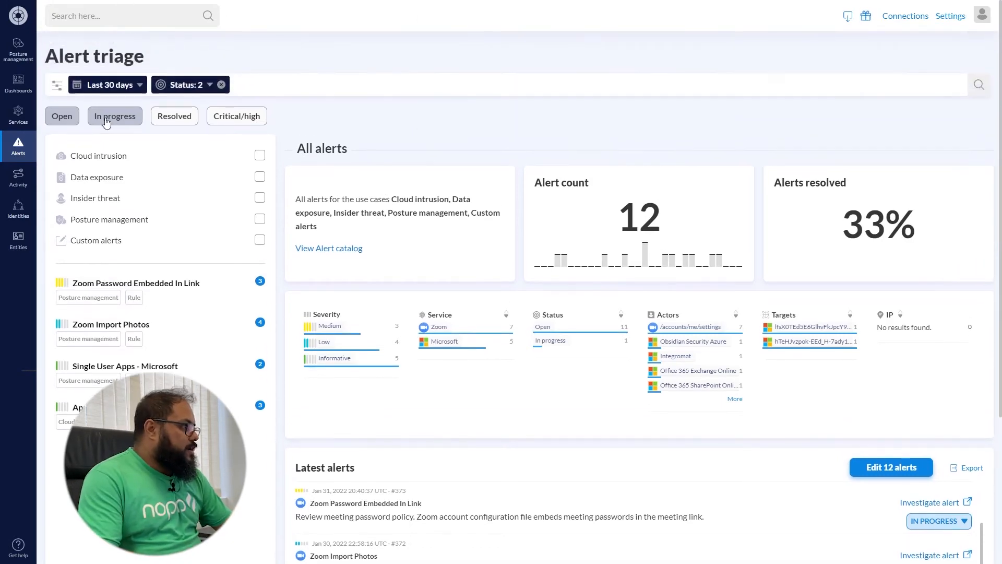
{"action": "left_click", "coordinate": [222, 85]}
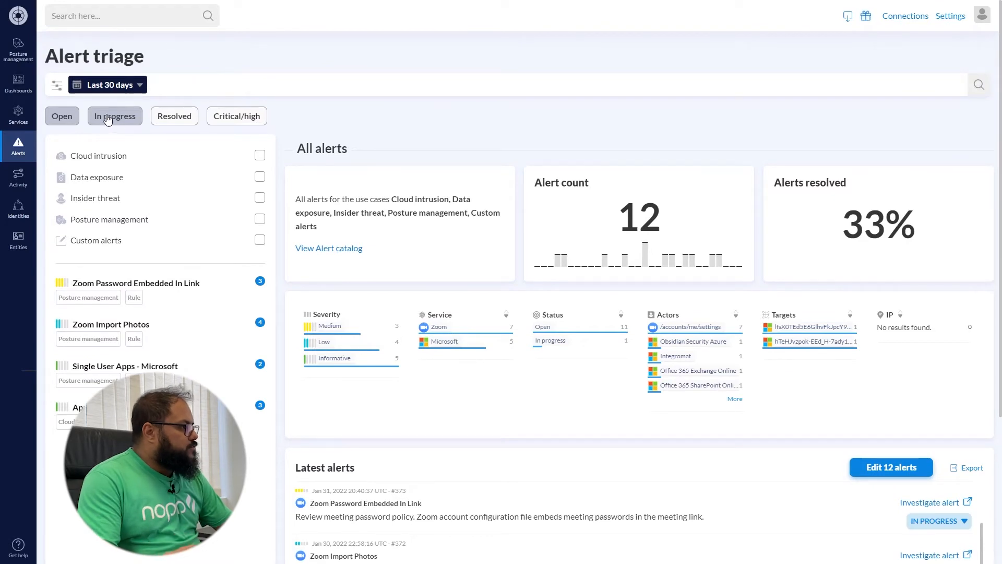
{"action": "left_click", "coordinate": [105, 121]}
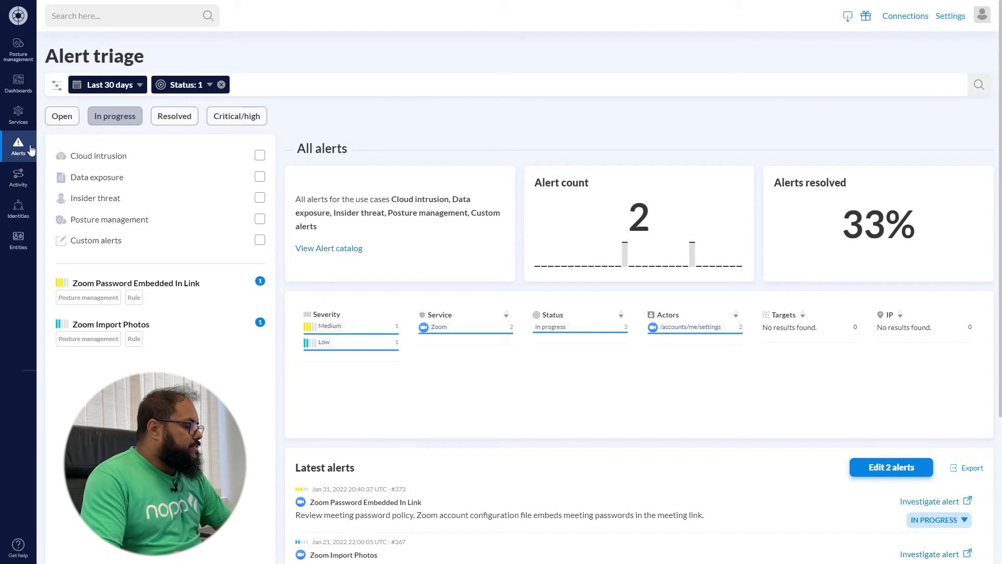
- Open the alert tuning page and the alert analytics, and review alerts by severity, status and resolution time
{"action": "mouse_move", "coordinate": [30, 150]}
{"action": "left_click", "coordinate": [83, 170]}
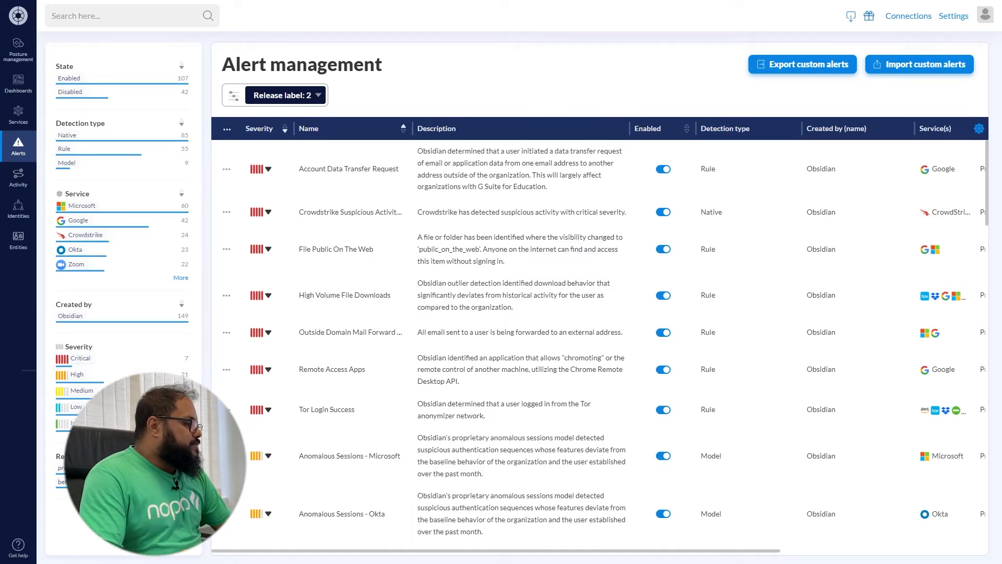
{"action": "mouse_move", "coordinate": [35, 151]}
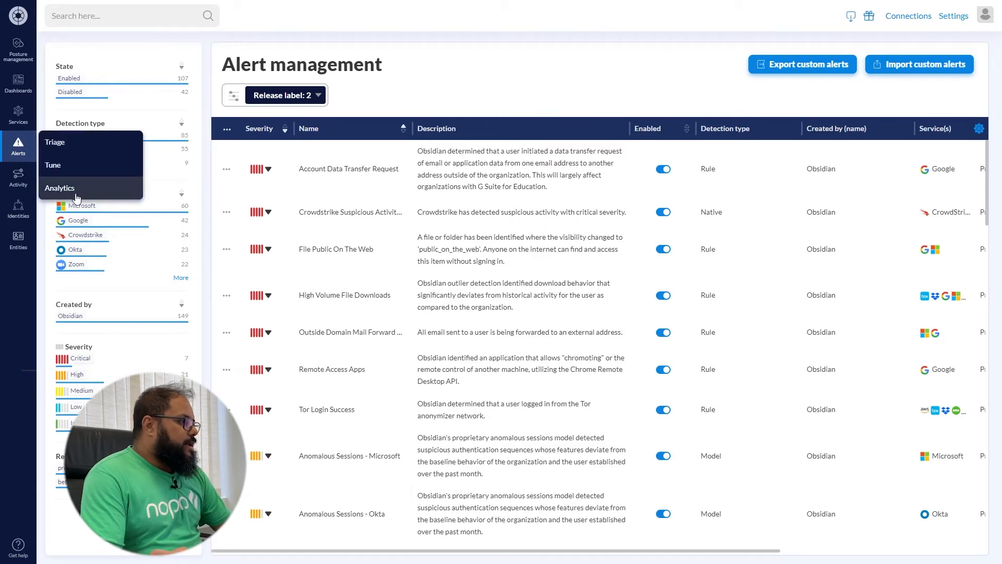
{"action": "left_click", "coordinate": [75, 189]}
{"action": "scroll", "coordinate": [392, 351], "scroll_direction": "down", "scroll_amount": 2}
{"action": "scroll", "coordinate": [392, 350], "scroll_direction": "up", "scroll_amount": 2}
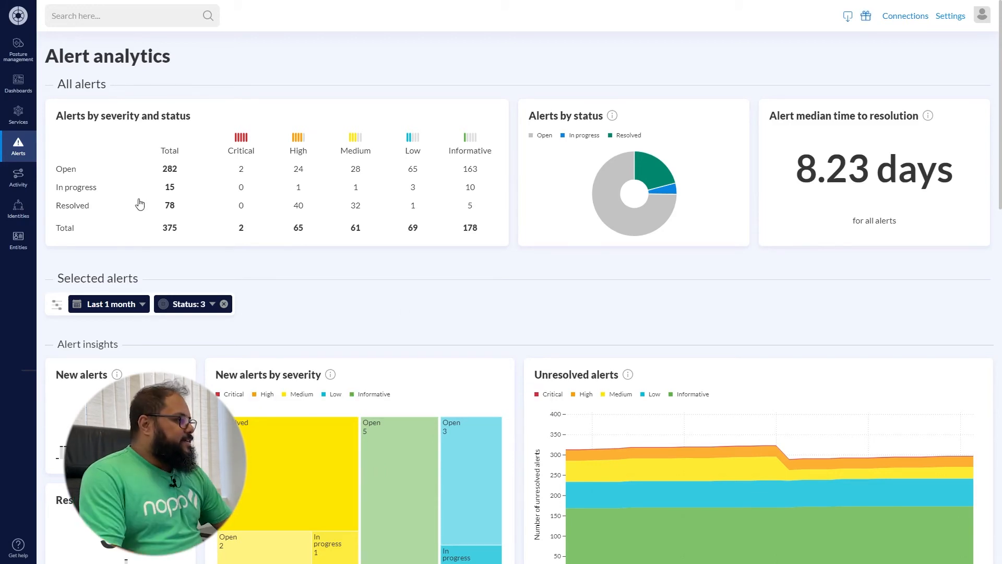
- Open the activity log and run the predefined MITRE ATT&CK Collection search for Google File share activity
{"action": "left_click", "coordinate": [29, 182]}
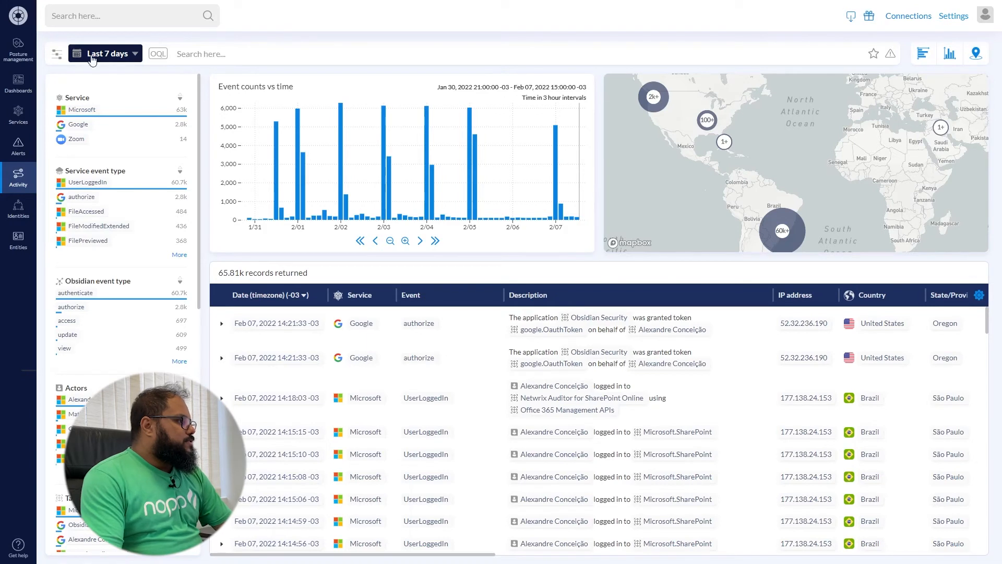
{"action": "left_click", "coordinate": [58, 54]}
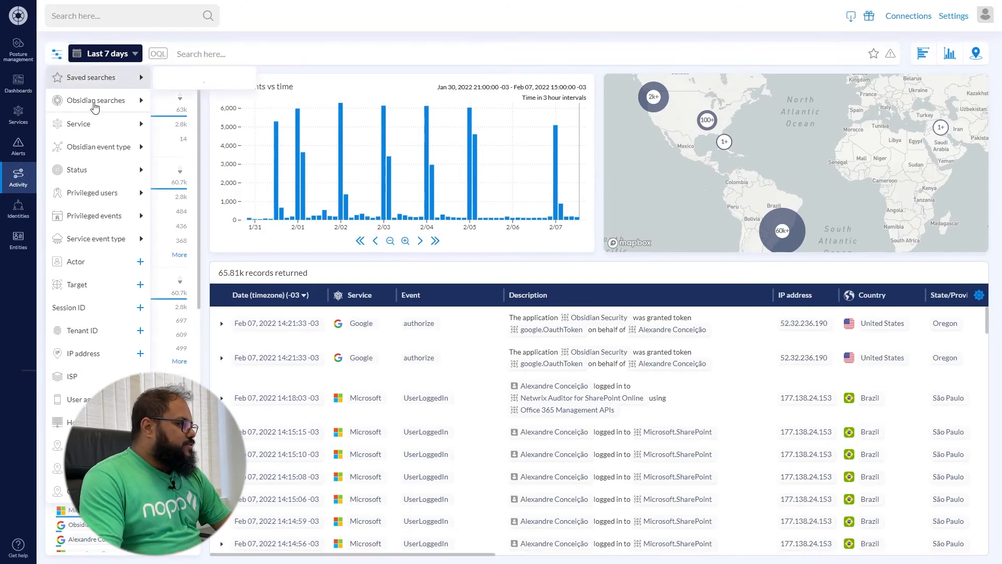
{"action": "mouse_move", "coordinate": [94, 108]}
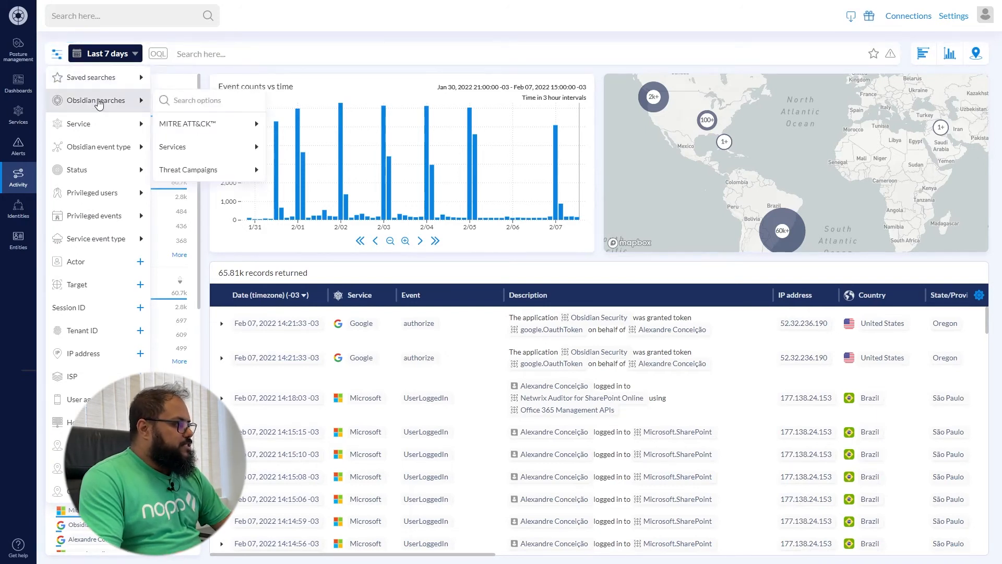
{"action": "mouse_move", "coordinate": [191, 123]}
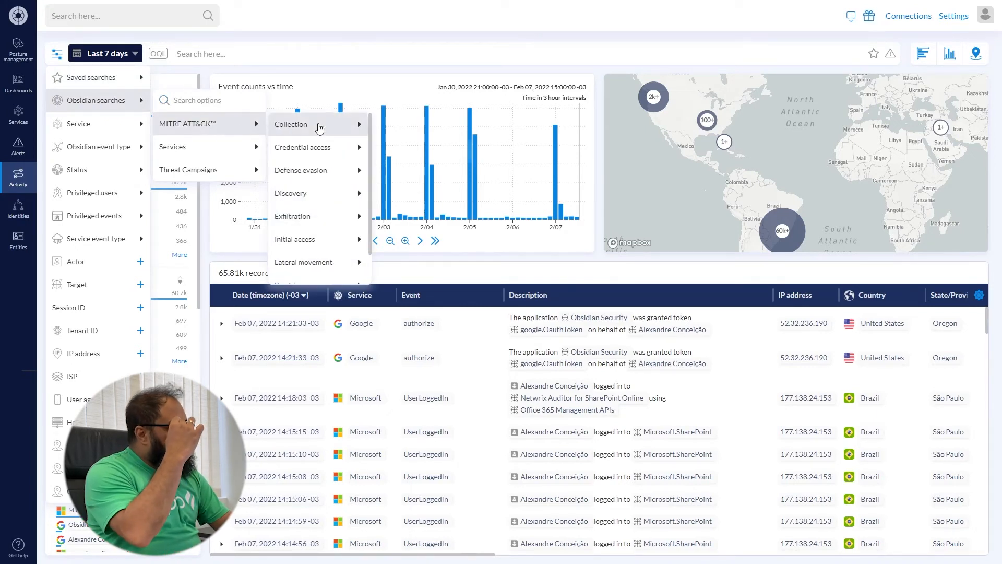
{"action": "mouse_move", "coordinate": [319, 127]}
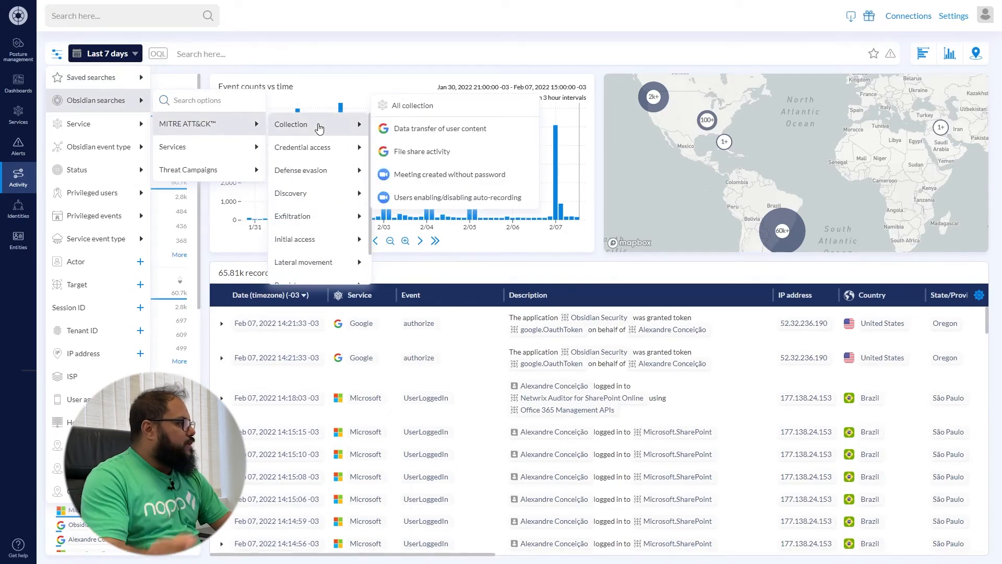
{"action": "left_click", "coordinate": [461, 156]}
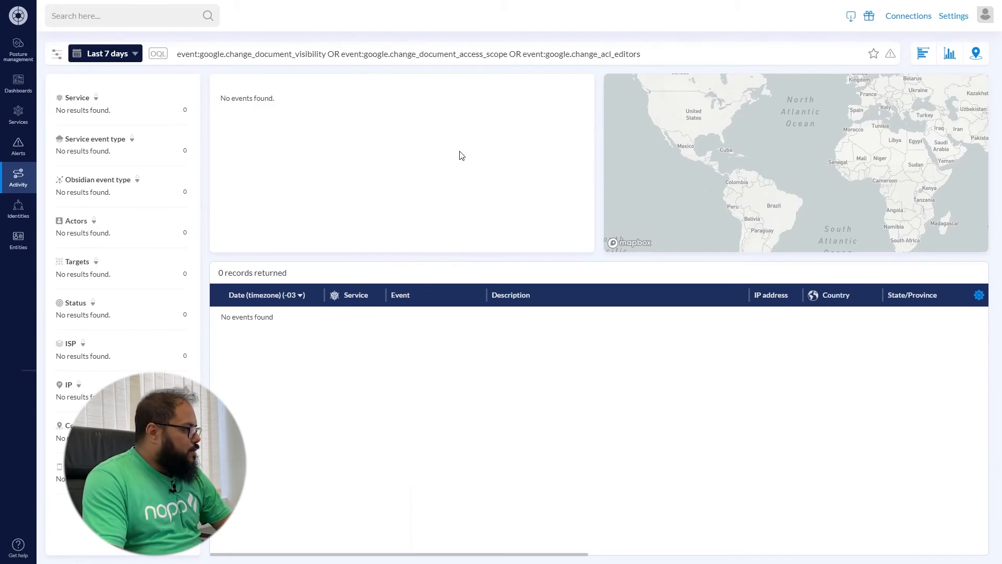
- Set the date range of the activity search to All time
{"action": "left_click", "coordinate": [123, 58]}
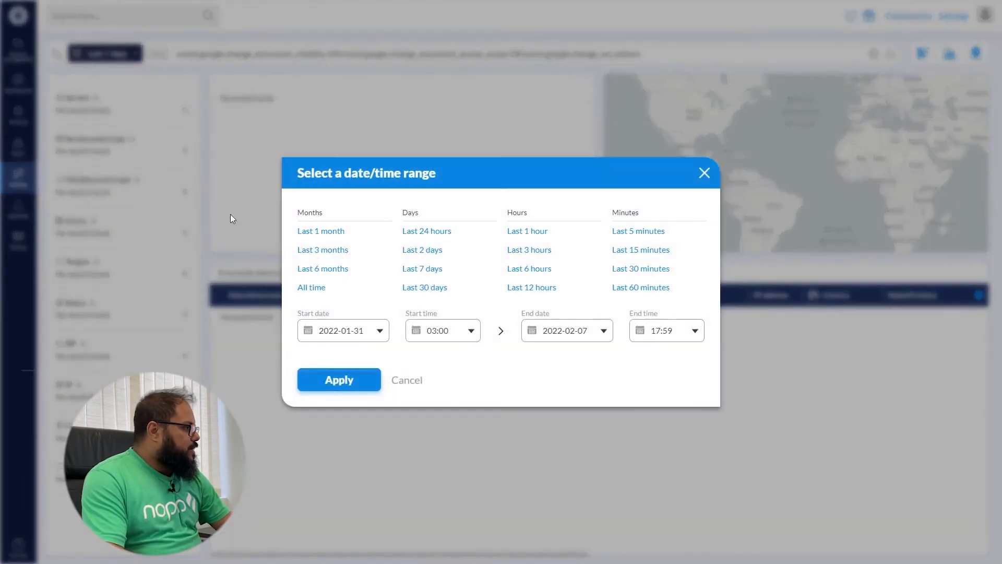
{"action": "left_click", "coordinate": [316, 287]}
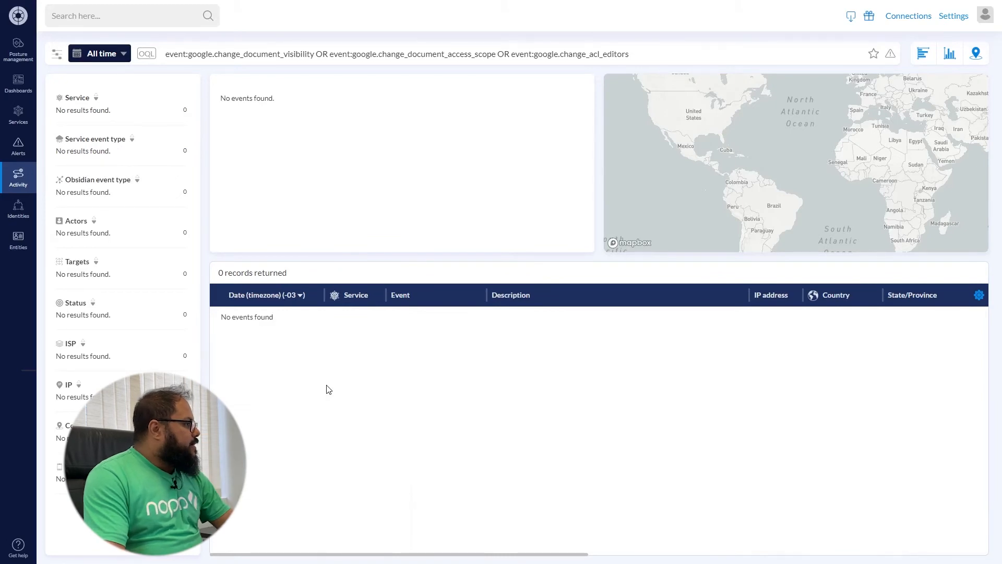
{"action": "left_click", "coordinate": [672, 54]}
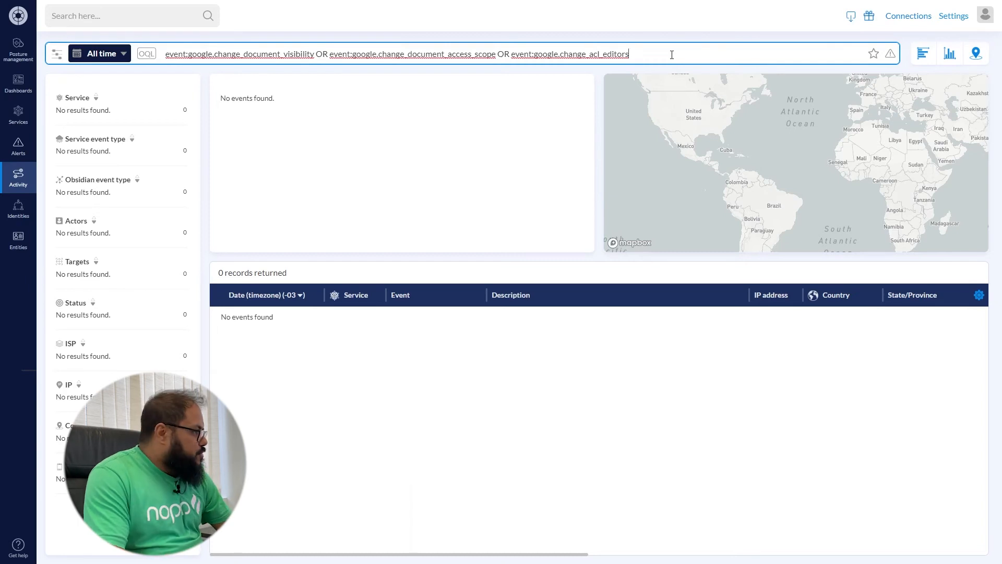
{"action": "left_click", "coordinate": [122, 54]}
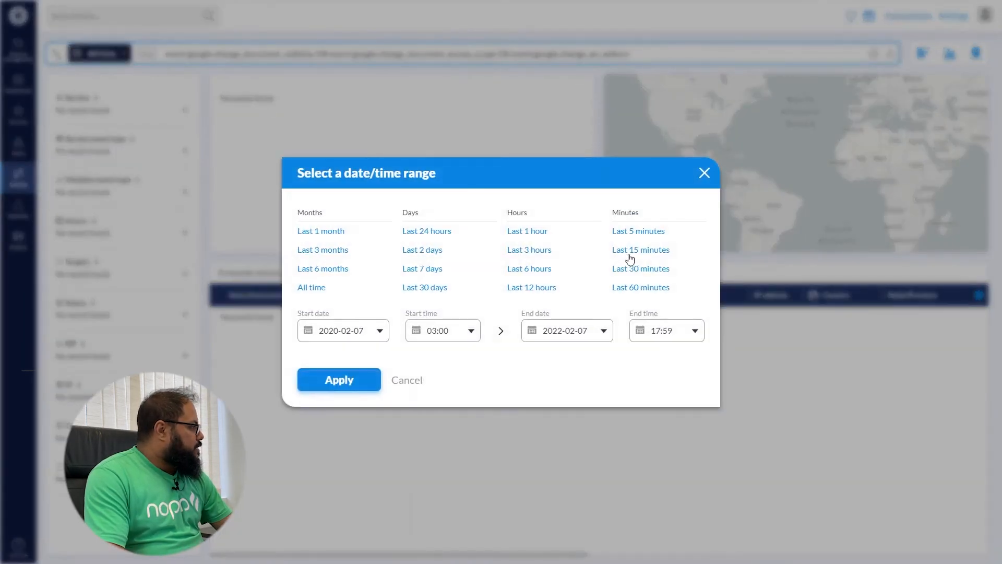
{"action": "left_click", "coordinate": [703, 171]}
- Clear the entire File share activity query from the activity search
{"action": "left_click", "coordinate": [654, 47]}
{"action": "left_click_drag", "start_coordinate": [657, 62], "coordinate": [376, 53]}
{"action": "left_click", "coordinate": [560, 55]}
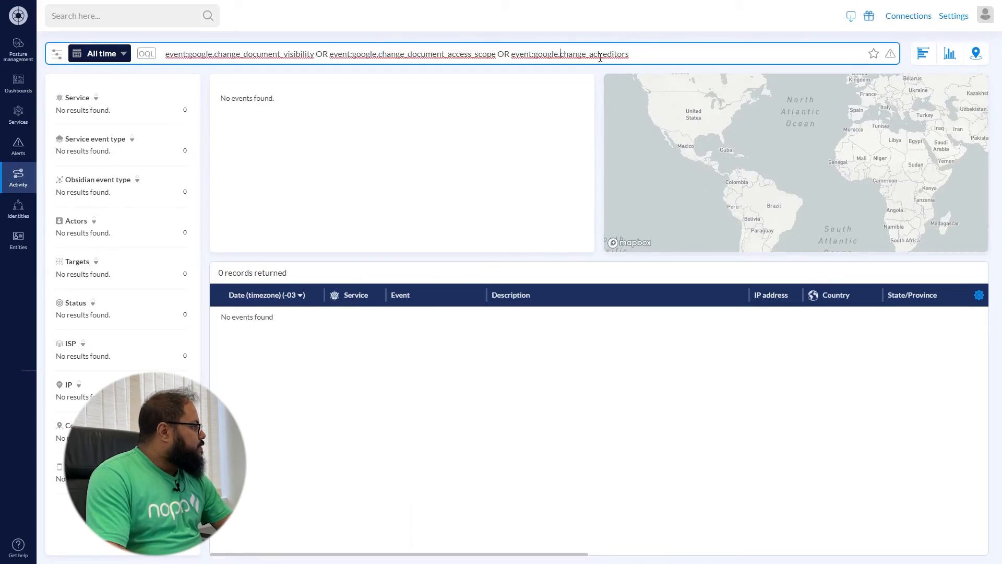
{"action": "left_click_drag", "start_coordinate": [643, 56], "coordinate": [141, 50]}
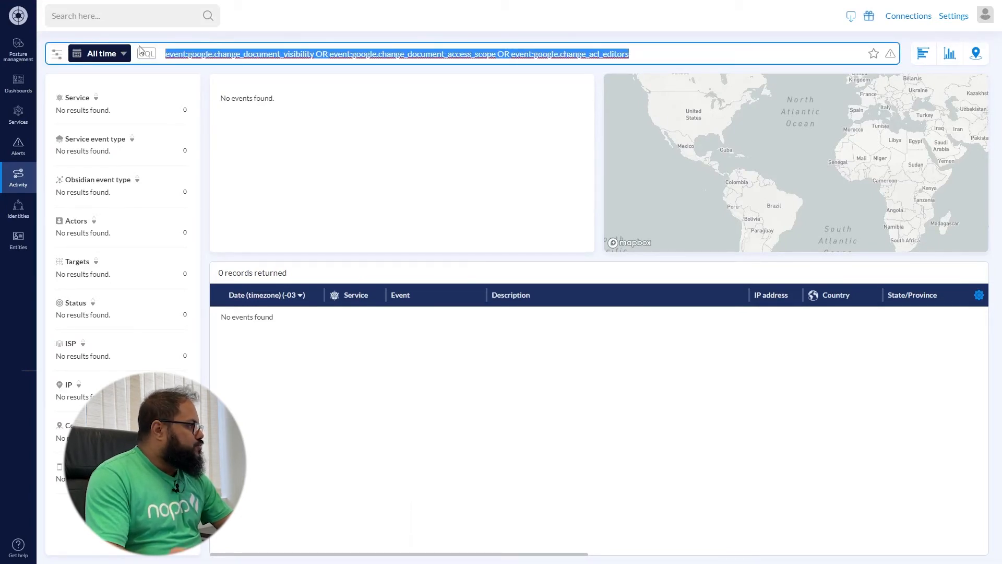
{"action": "key", "text": "BackSpace"}
- Run the predefined All collection search from the MITRE ATT&CK Collection tactic and look through the returned event records
{"action": "left_click", "coordinate": [57, 54]}
{"action": "mouse_move", "coordinate": [83, 100]}
{"action": "mouse_move", "coordinate": [209, 124]}
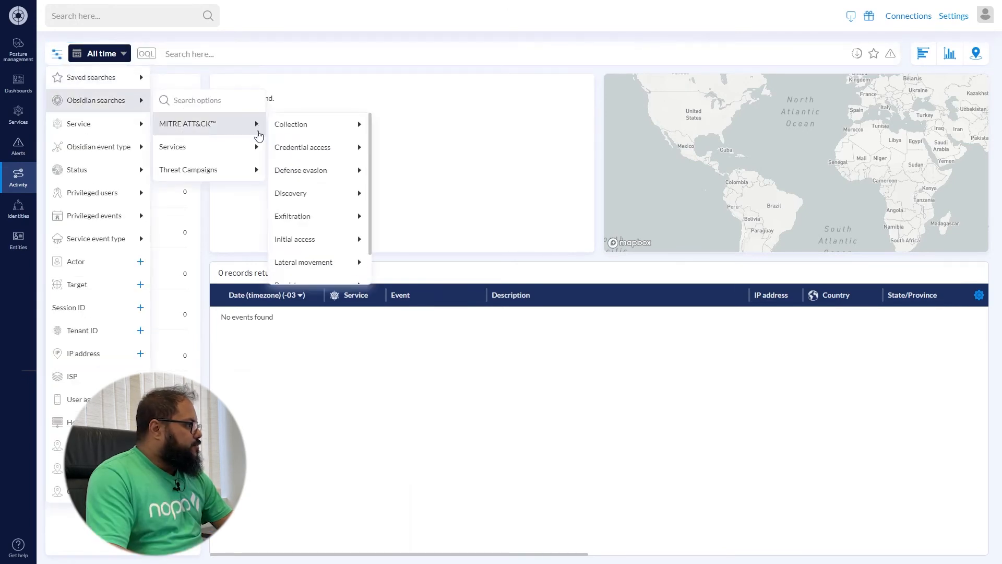
{"action": "mouse_move", "coordinate": [342, 125]}
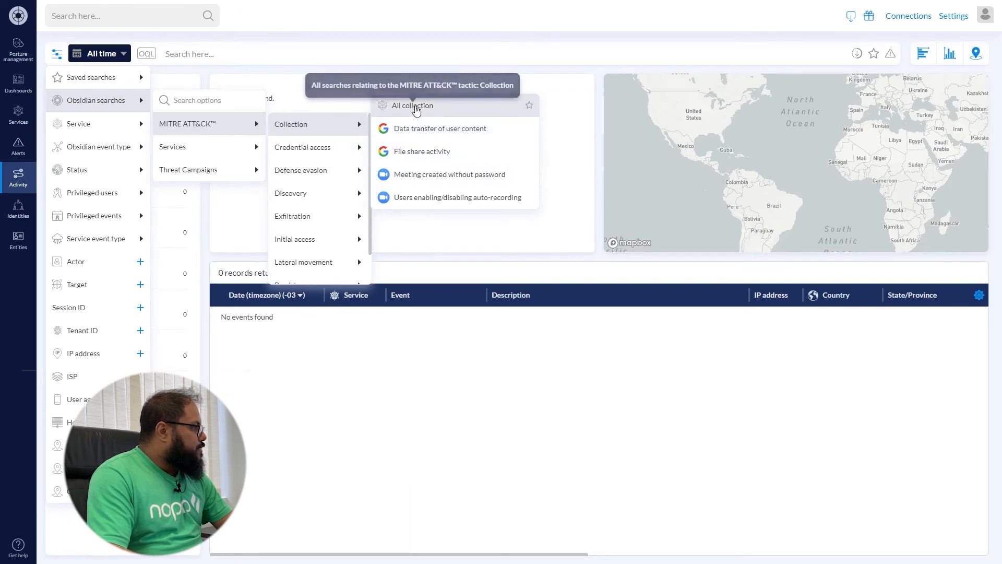
{"action": "left_click", "coordinate": [415, 106]}
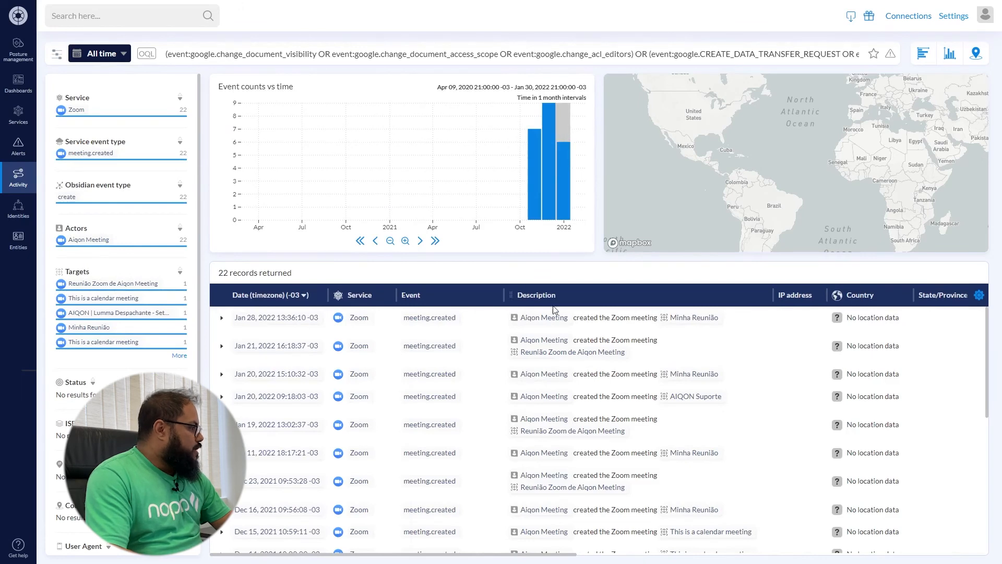
{"action": "scroll", "coordinate": [371, 409], "scroll_direction": "down", "scroll_amount": 5}
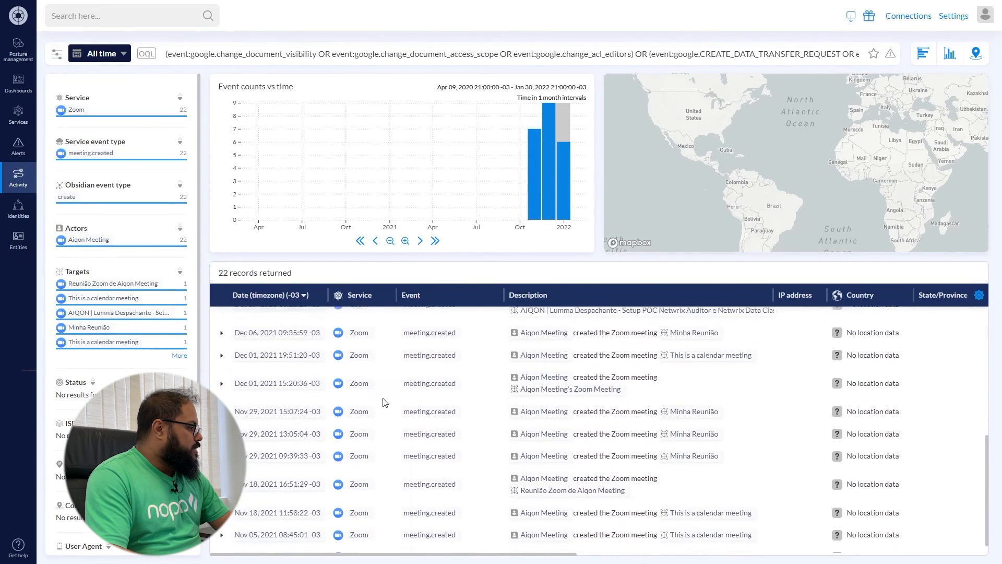
{"action": "scroll", "coordinate": [461, 446], "scroll_direction": "up", "scroll_amount": 5}
{"action": "scroll", "coordinate": [454, 441], "scroll_direction": "up", "scroll_amount": 2}
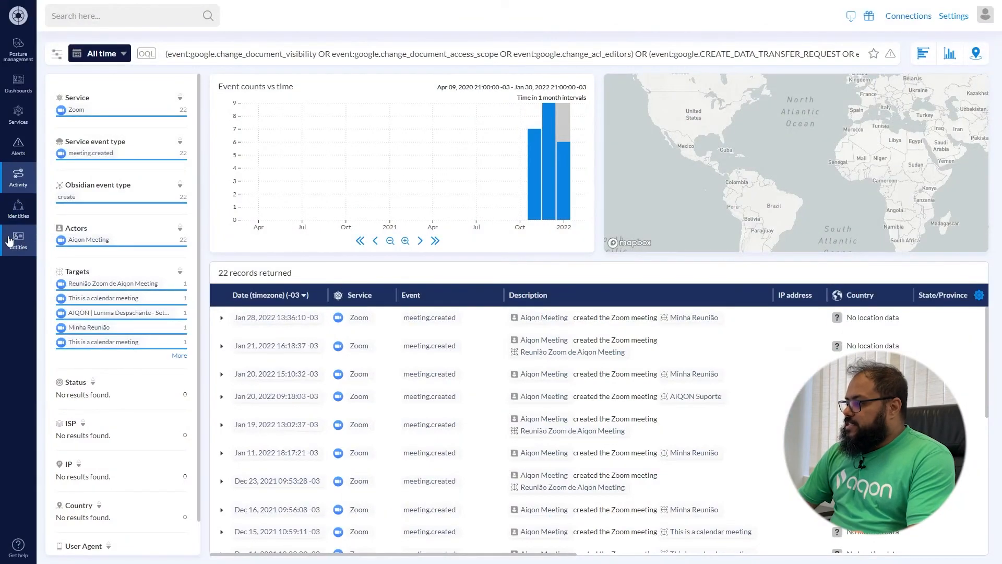
- Open the Monitored entities list and browse the recorded files and folders
{"action": "left_click", "coordinate": [19, 247]}
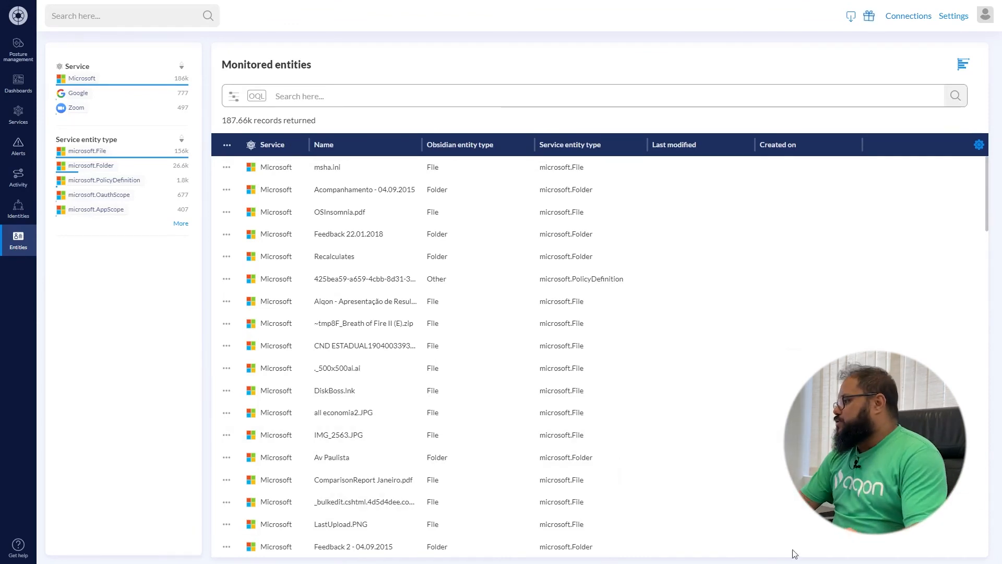
{"action": "scroll", "coordinate": [494, 214], "scroll_direction": "down", "scroll_amount": 5}
{"action": "scroll", "coordinate": [458, 330], "scroll_direction": "up", "scroll_amount": 2}
{"action": "scroll", "coordinate": [398, 311], "scroll_direction": "down", "scroll_amount": 2}
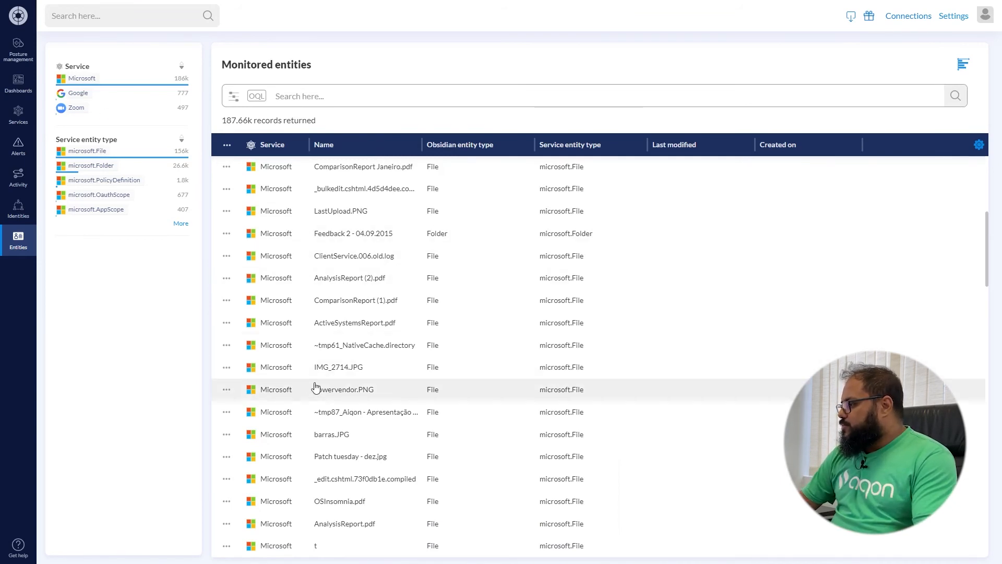
- Open the IMG_2714.JPG entity, examine its details, activity and raw service reference, and return to the Monitored entities list
{"action": "left_click", "coordinate": [343, 368]}
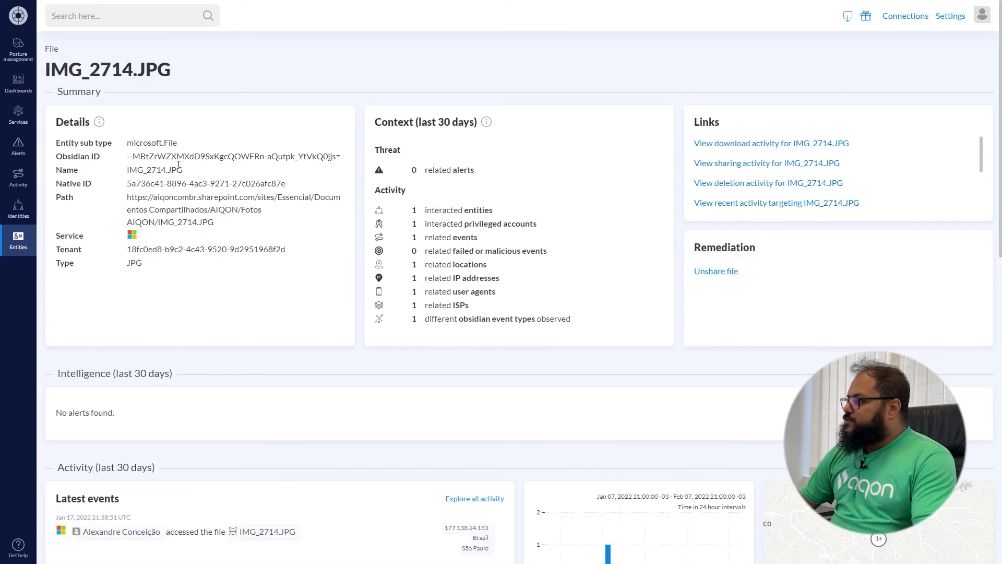
{"action": "left_click_drag", "start_coordinate": [259, 209], "coordinate": [139, 170]}
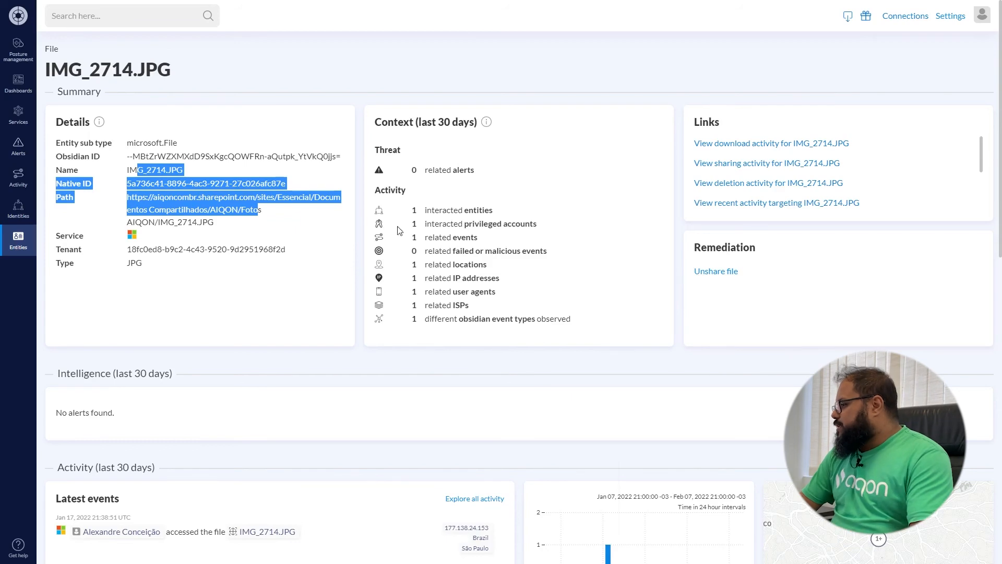
{"action": "scroll", "coordinate": [393, 241], "scroll_direction": "down", "scroll_amount": 8}
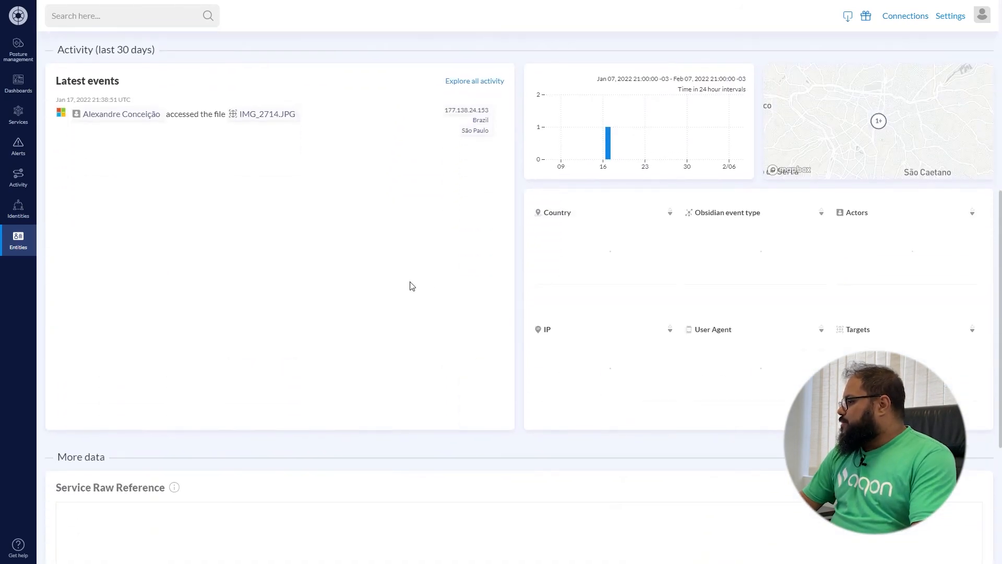
{"action": "scroll", "coordinate": [359, 344], "scroll_direction": "up", "scroll_amount": 1}
{"action": "scroll", "coordinate": [360, 344], "scroll_direction": "up", "scroll_amount": 3}
{"action": "scroll", "coordinate": [374, 371], "scroll_direction": "down", "scroll_amount": 2}
{"action": "scroll", "coordinate": [139, 99], "scroll_direction": "down", "scroll_amount": 1}
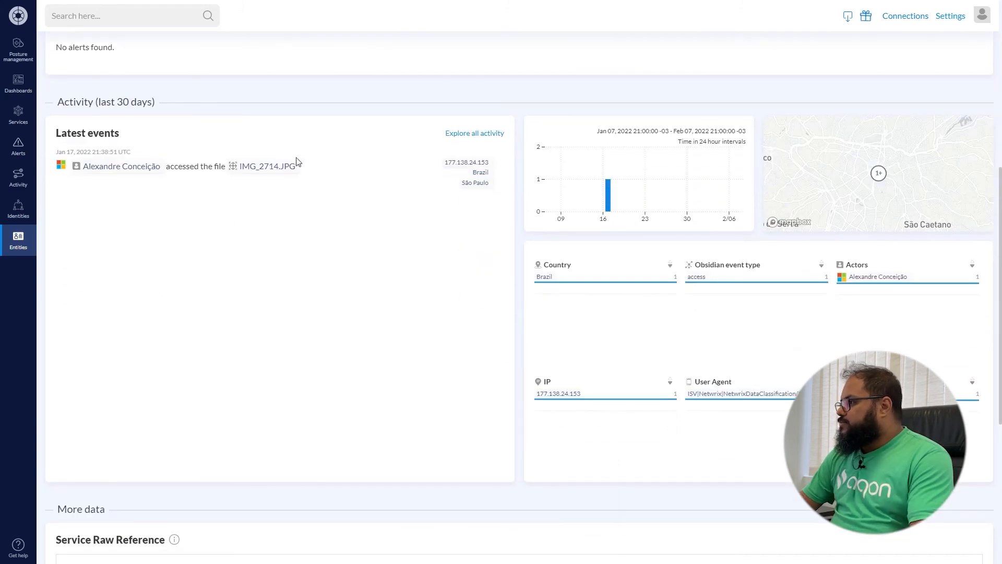
{"action": "scroll", "coordinate": [493, 289], "scroll_direction": "down", "scroll_amount": 3}
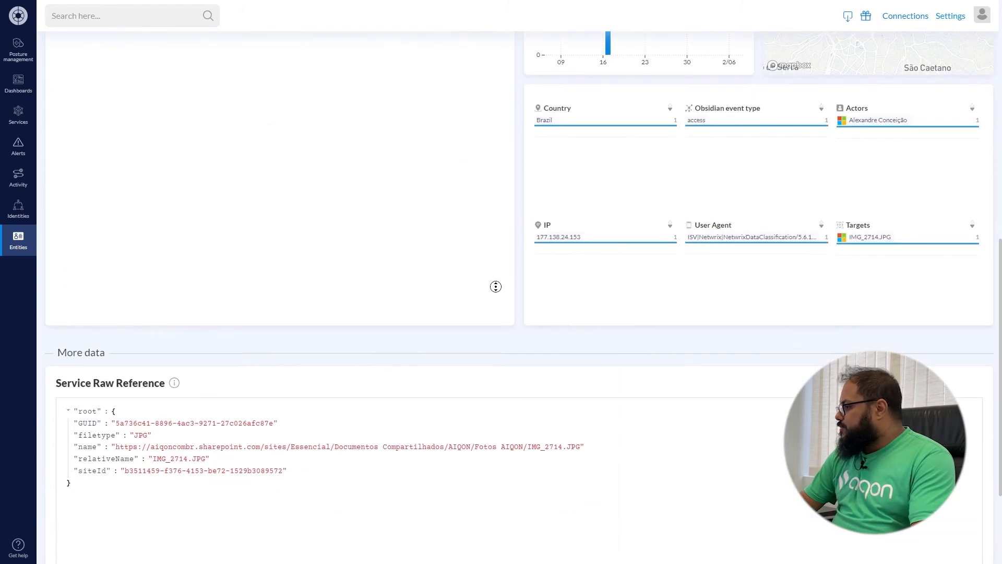
{"action": "scroll", "coordinate": [501, 303], "scroll_direction": "down", "scroll_amount": 1}
{"action": "scroll", "coordinate": [470, 366], "scroll_direction": "up", "scroll_amount": 1}
{"action": "scroll", "coordinate": [450, 374], "scroll_direction": "up", "scroll_amount": 9}
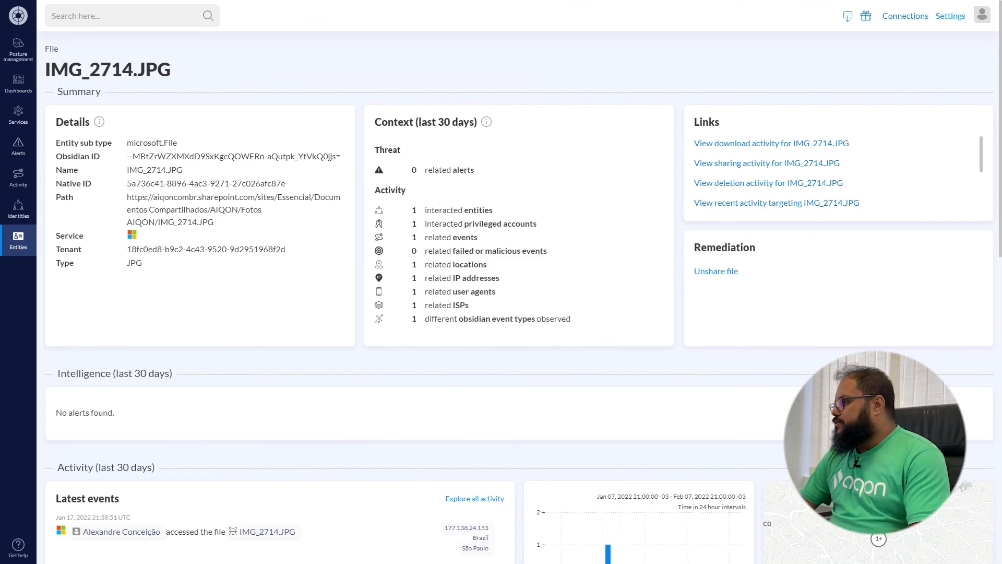
{"action": "left_click", "coordinate": [23, 244]}
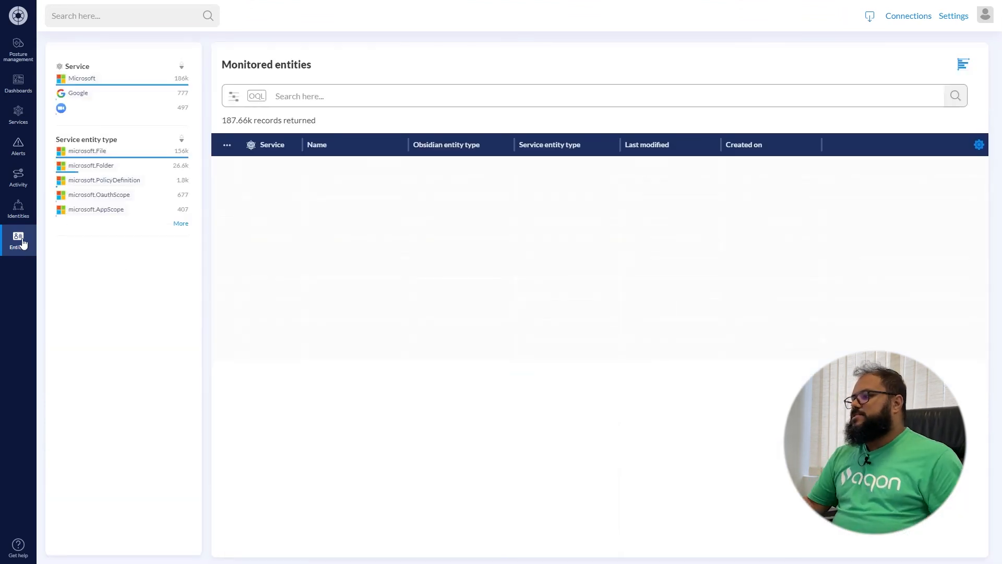